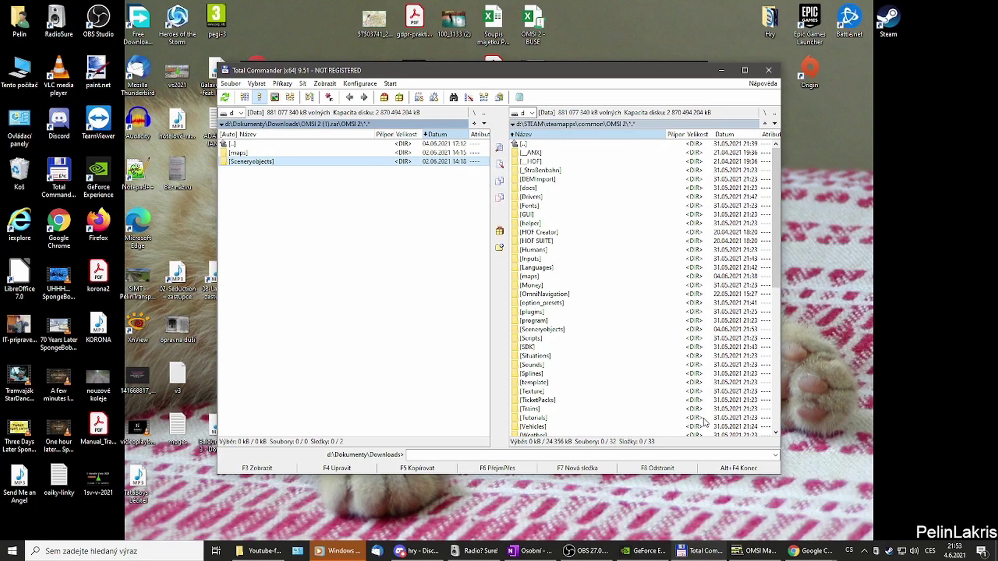
Close the open OMSI Map Tools window and relaunch maptools from the OMSI 2 folder.
click(759, 551)
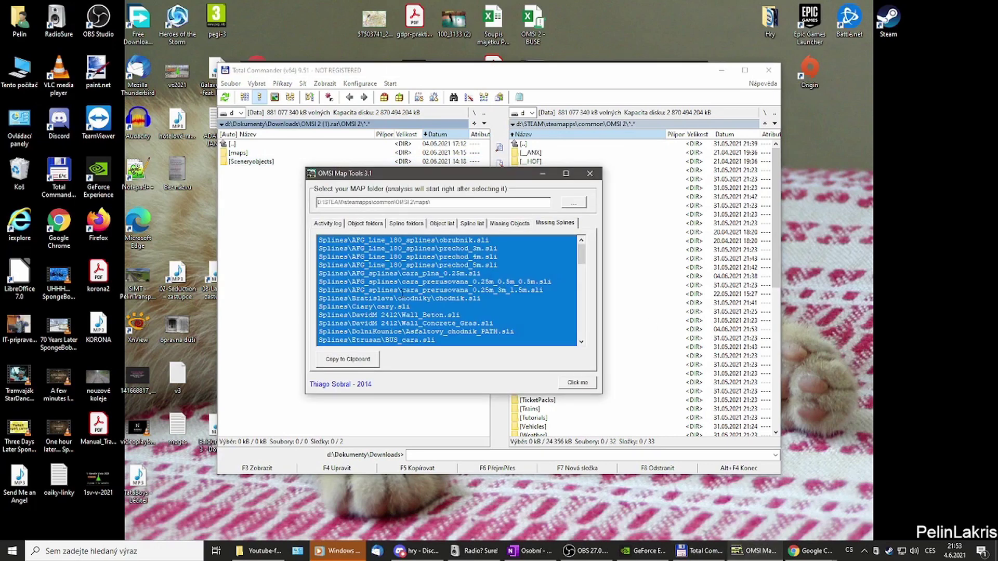
key(ctrl+End)
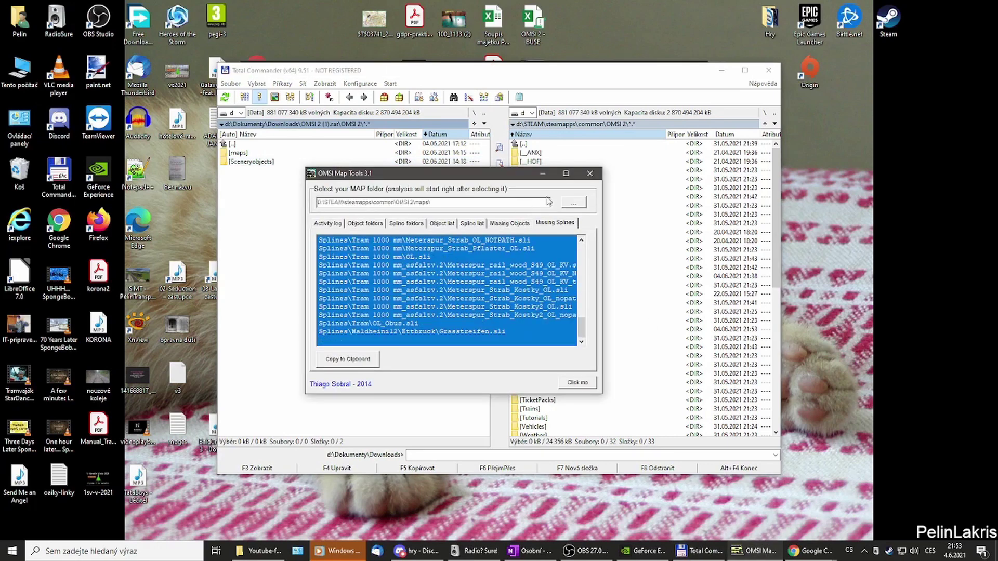
click(591, 174)
scroll(603, 260, down, 10)
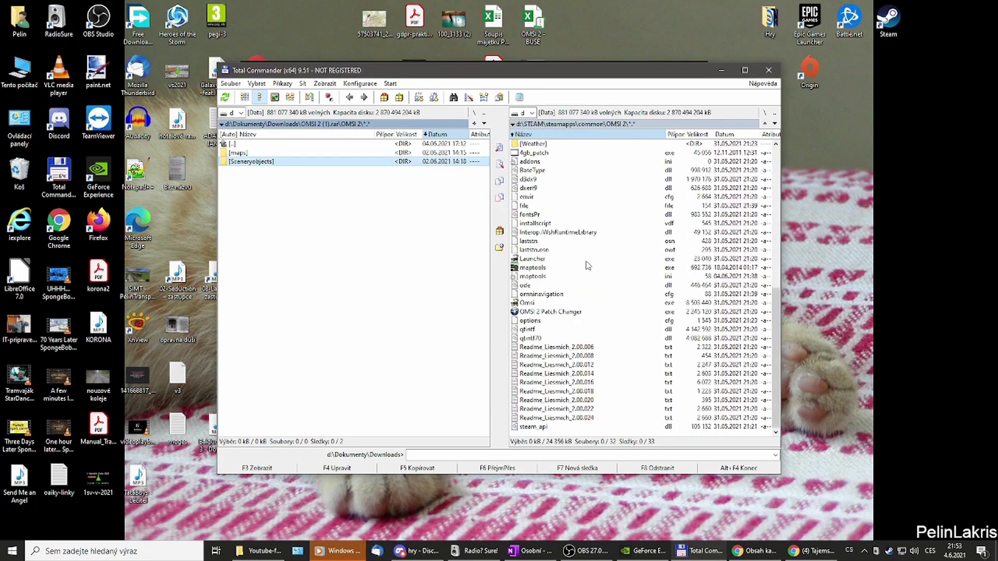
double_click(543, 268)
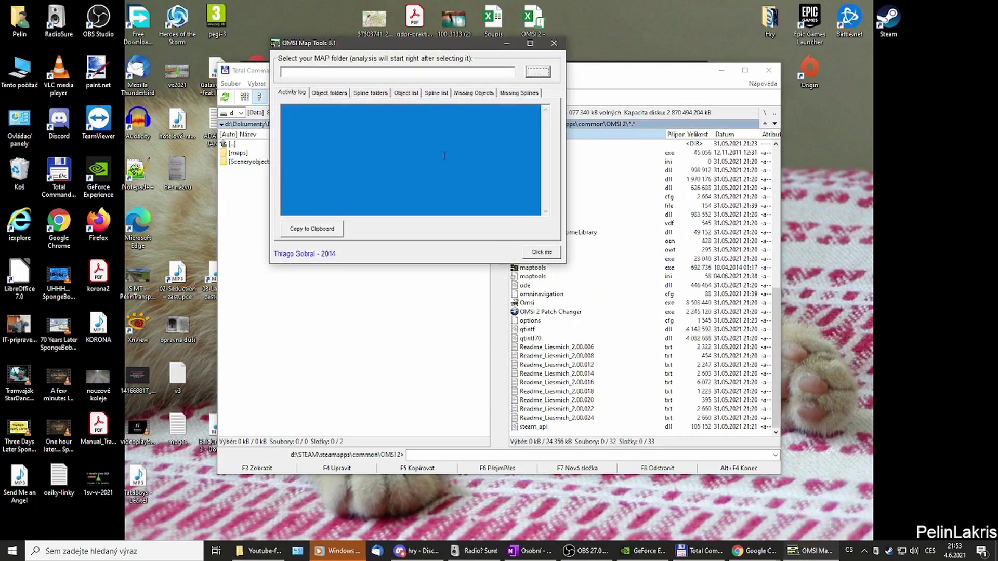
Analyse the Bratislava 2008 map folder in OMSI Map Tools and dismiss the completion message.
click(538, 72)
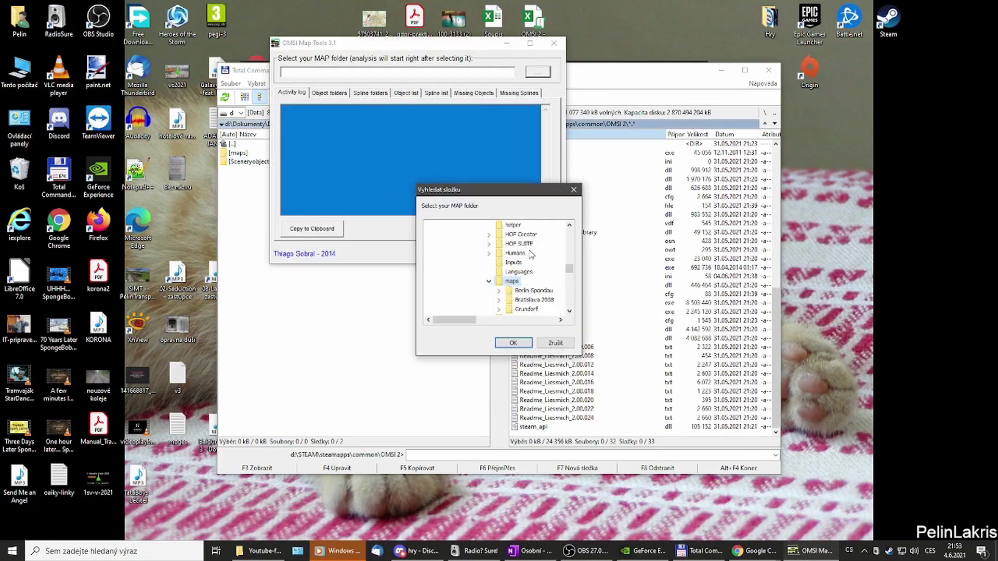
scroll(546, 269, down, 1)
click(545, 268)
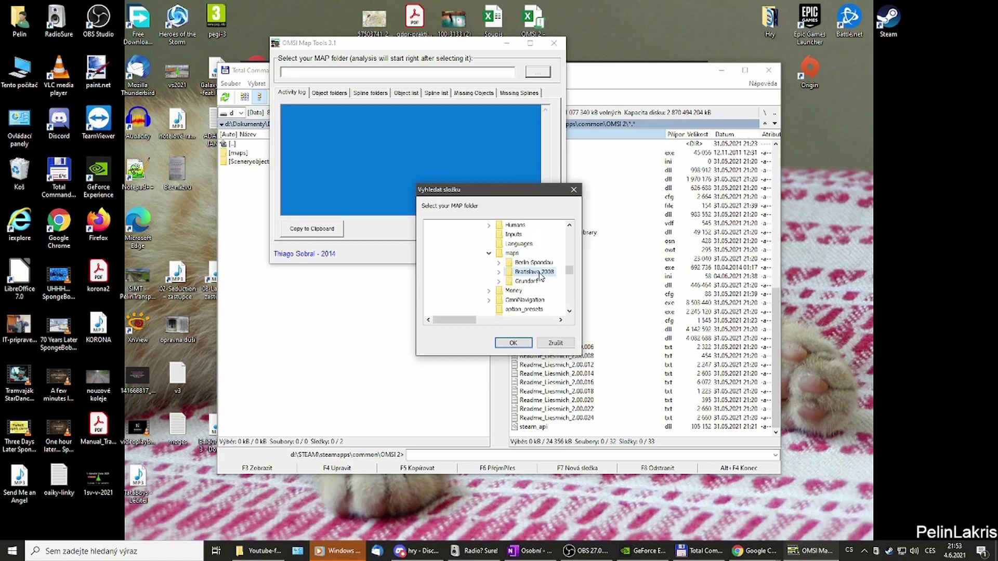
click(513, 343)
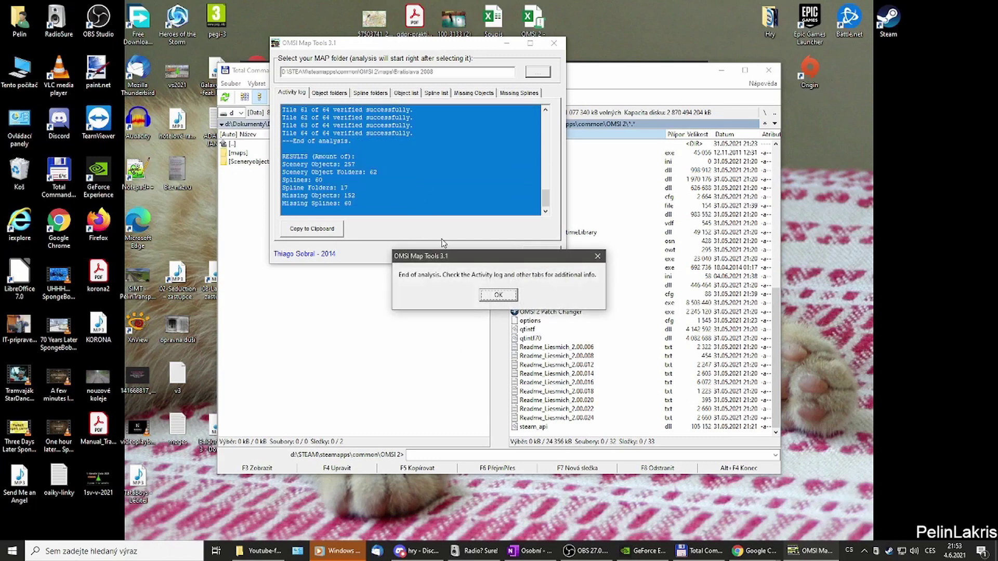
click(493, 296)
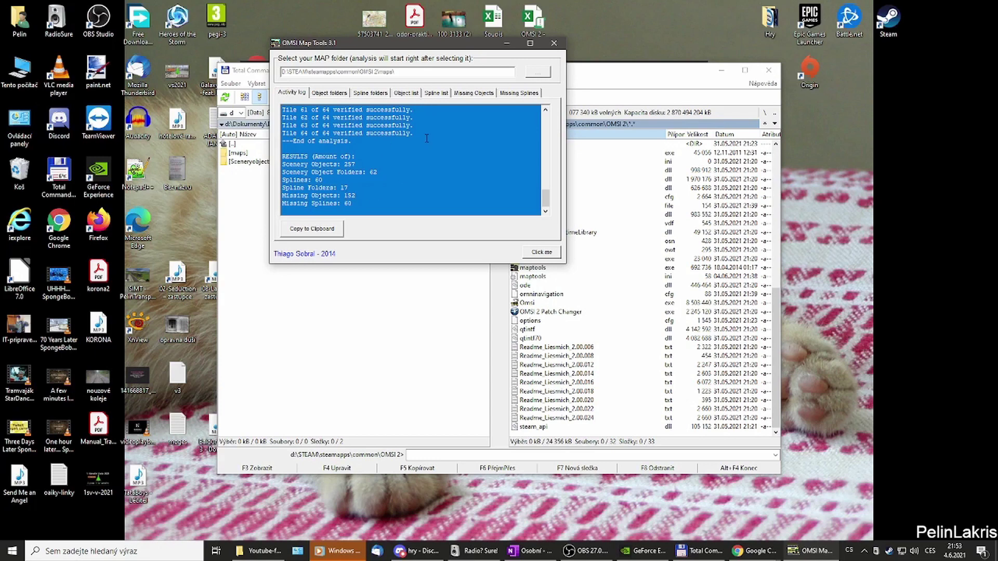
Examine the list of missing scenery objects for the Bratislava 2008 map.
click(470, 93)
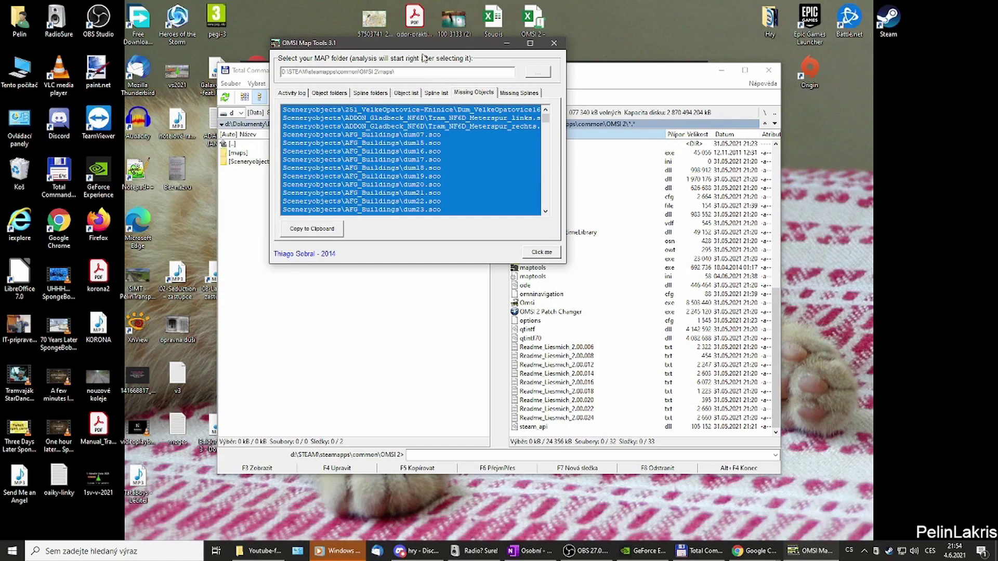
drag(421, 43, 176, 47)
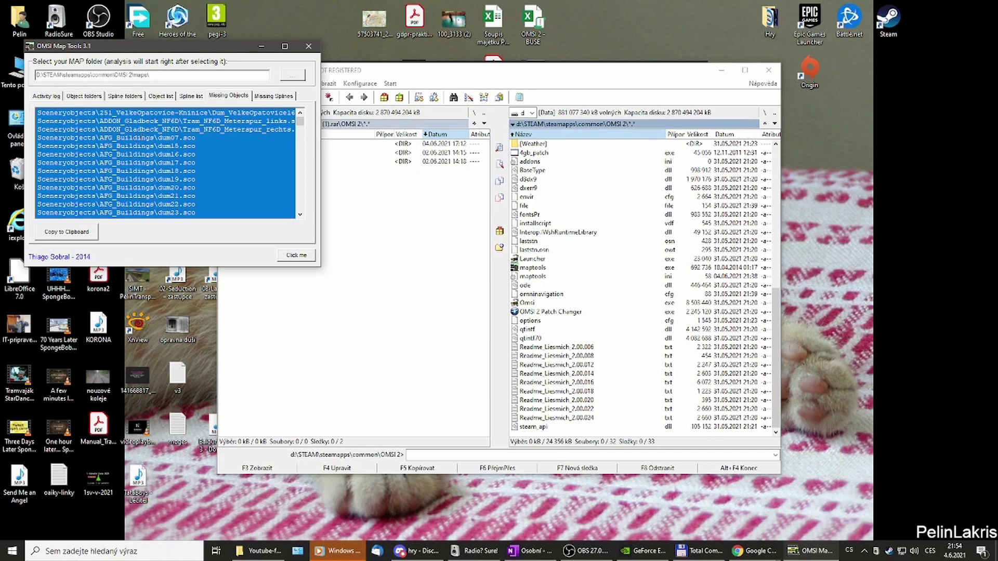
scroll(146, 145, down, 3)
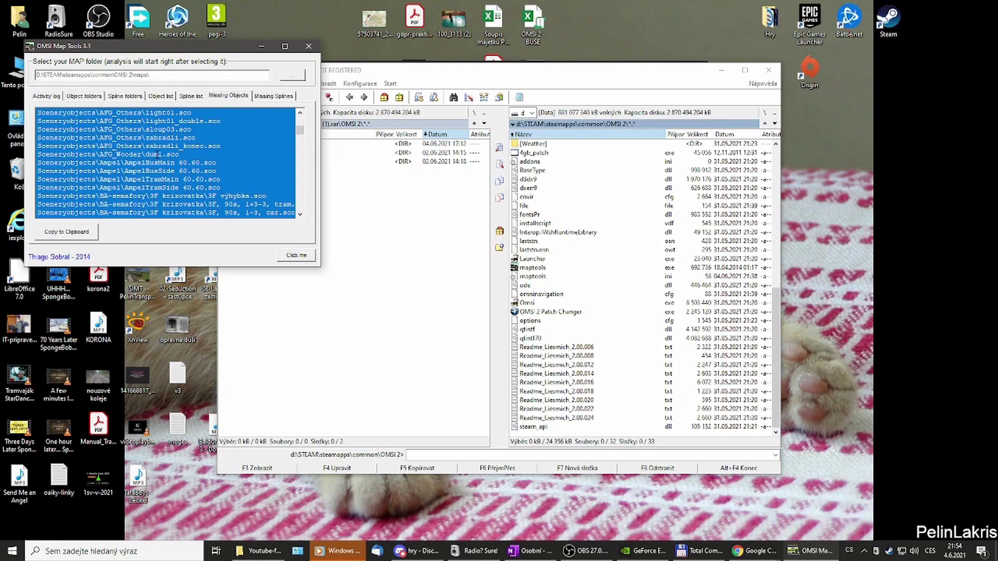
scroll(158, 155, down, 1)
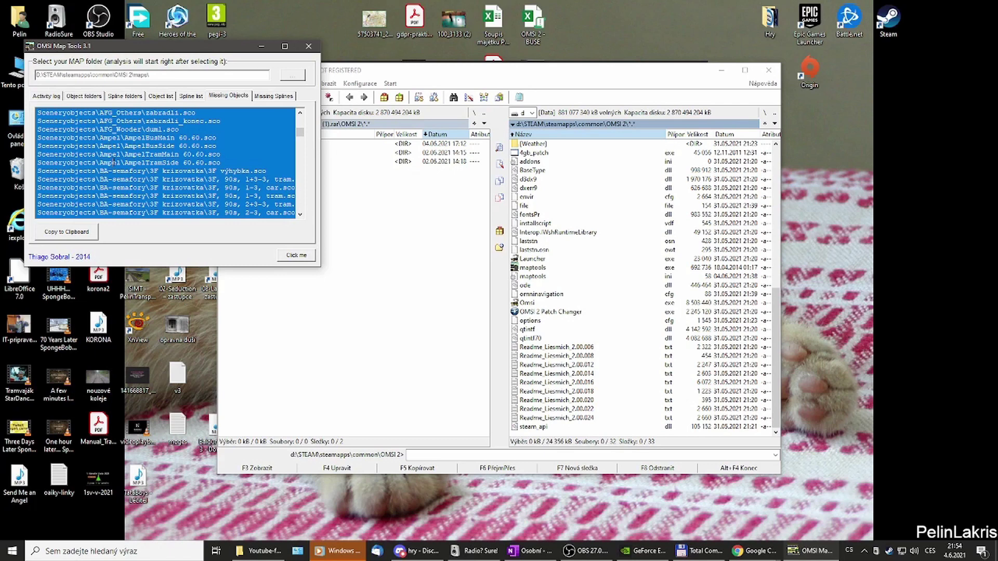
scroll(121, 188, down, 5)
scroll(121, 188, down, 3)
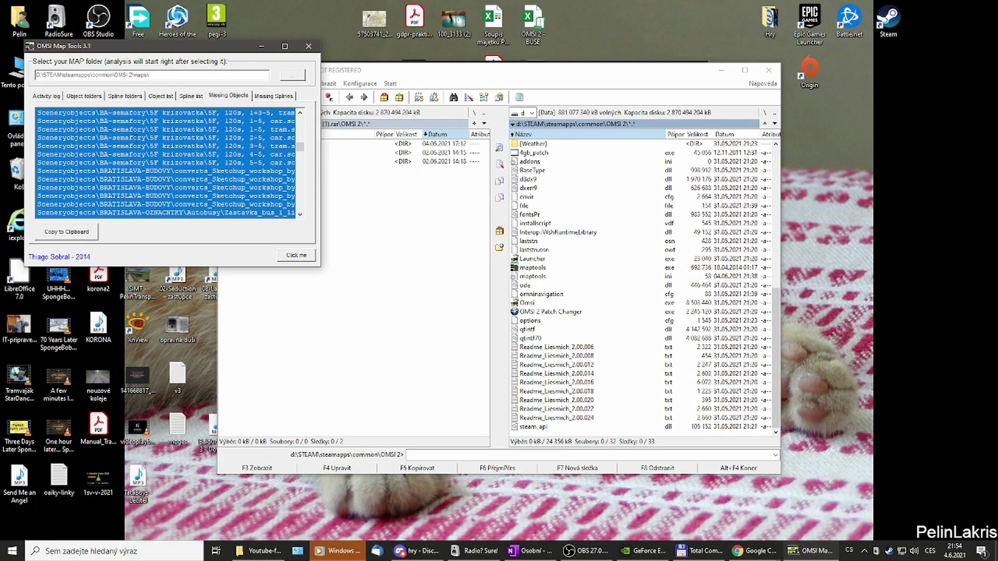
scroll(135, 140, down, 6)
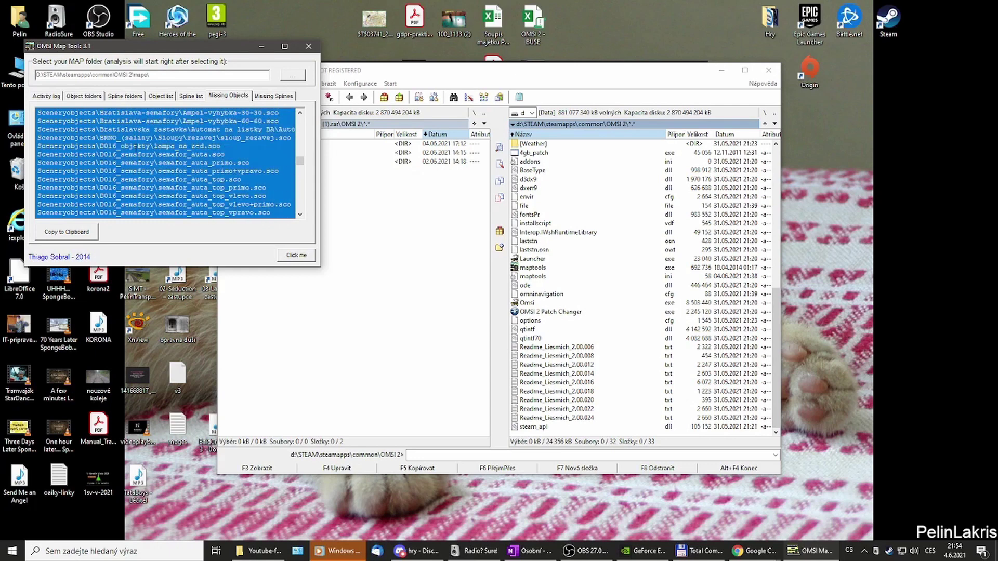
scroll(135, 146, up, 5)
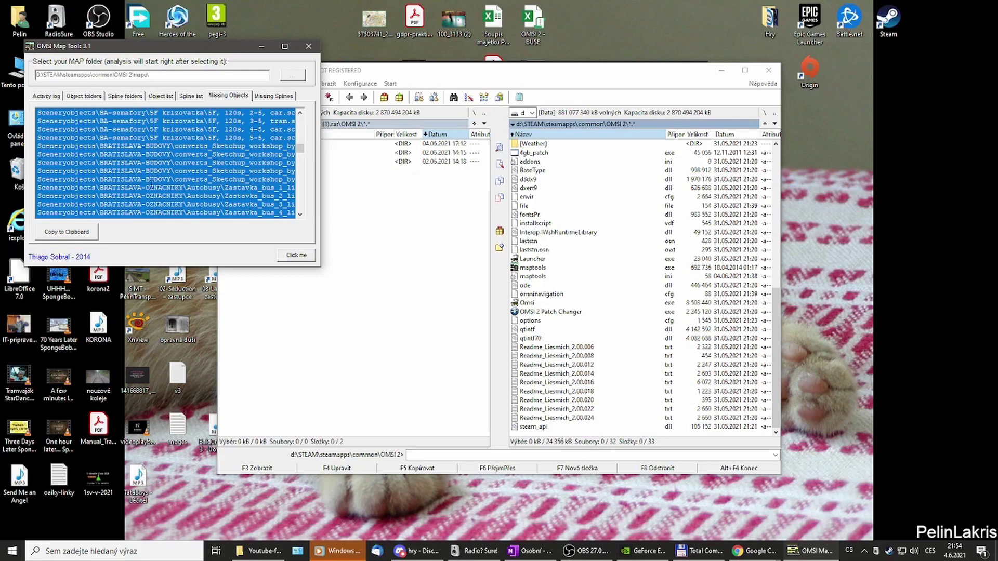
scroll(135, 147, down, 5)
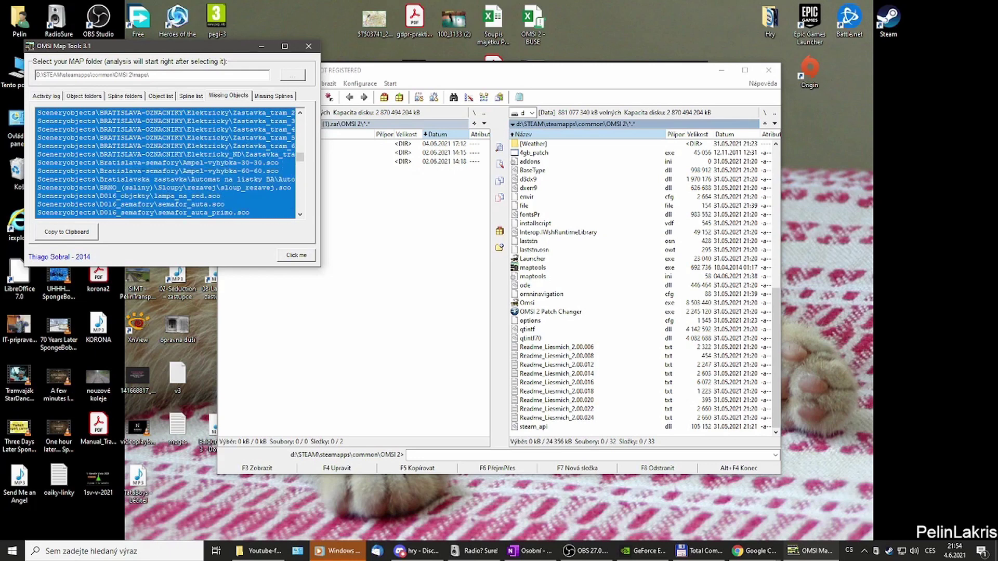
scroll(135, 146, down, 1)
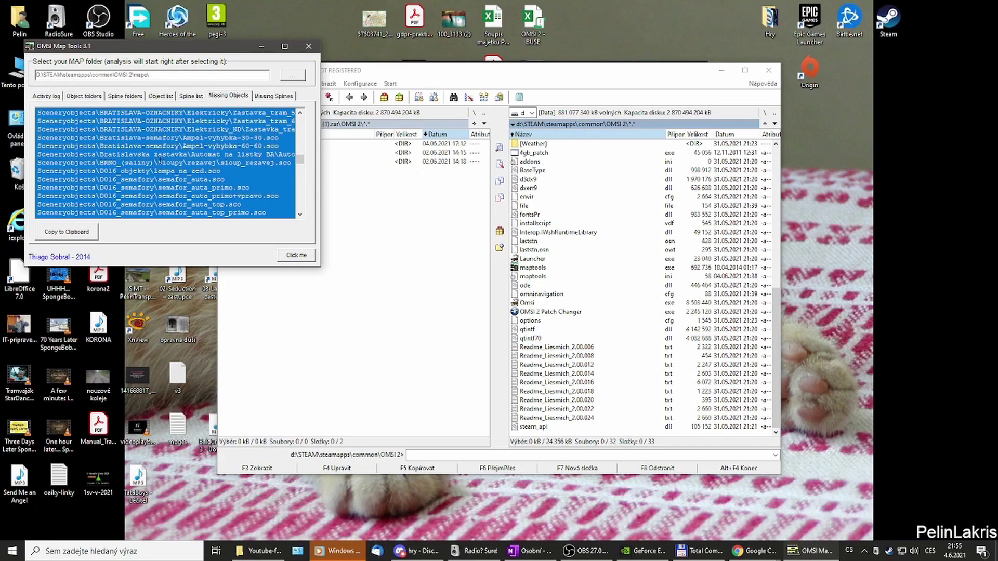
scroll(158, 163, down, 1)
scroll(159, 162, down, 5)
scroll(159, 162, down, 2)
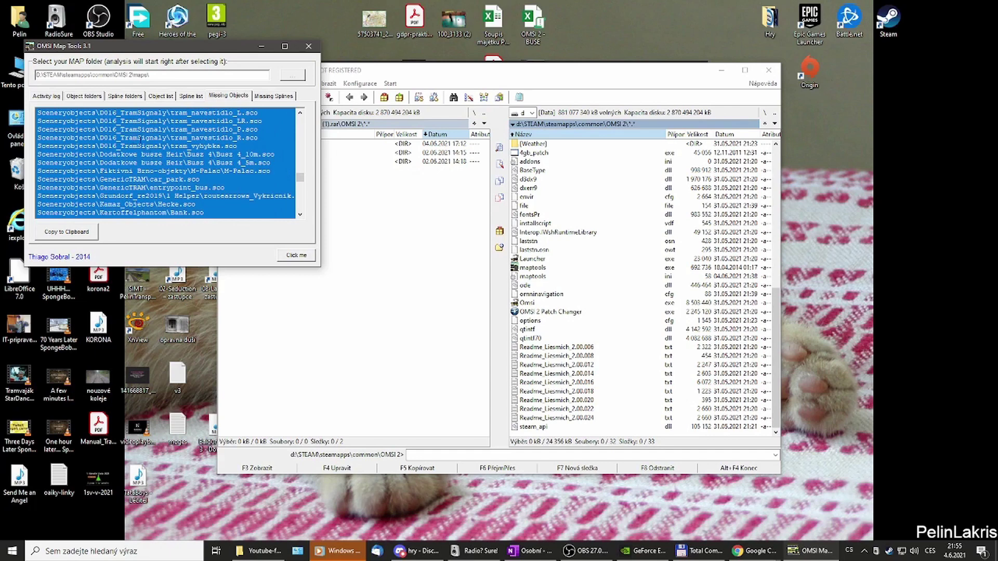
scroll(140, 139, down, 3)
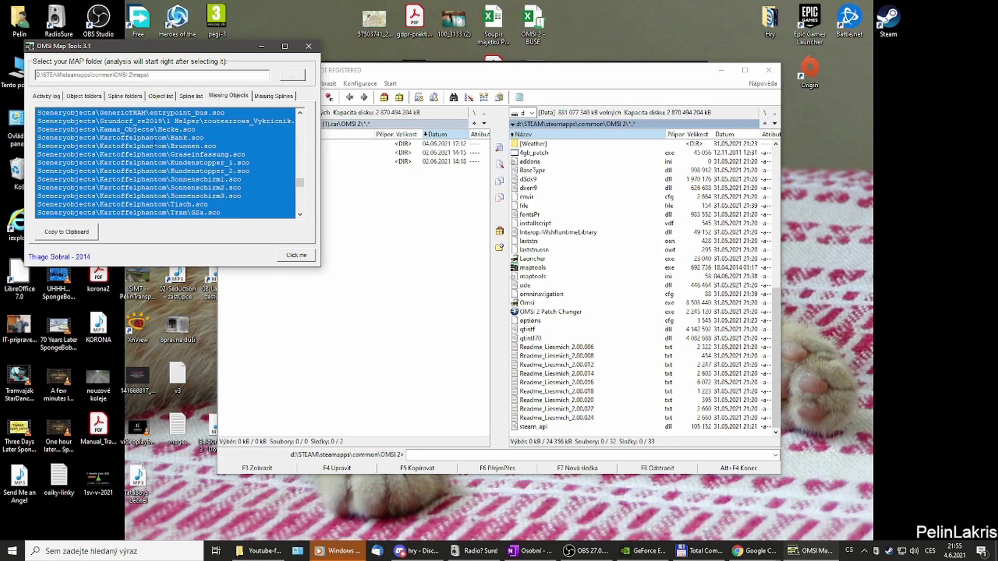
scroll(154, 143, down, 6)
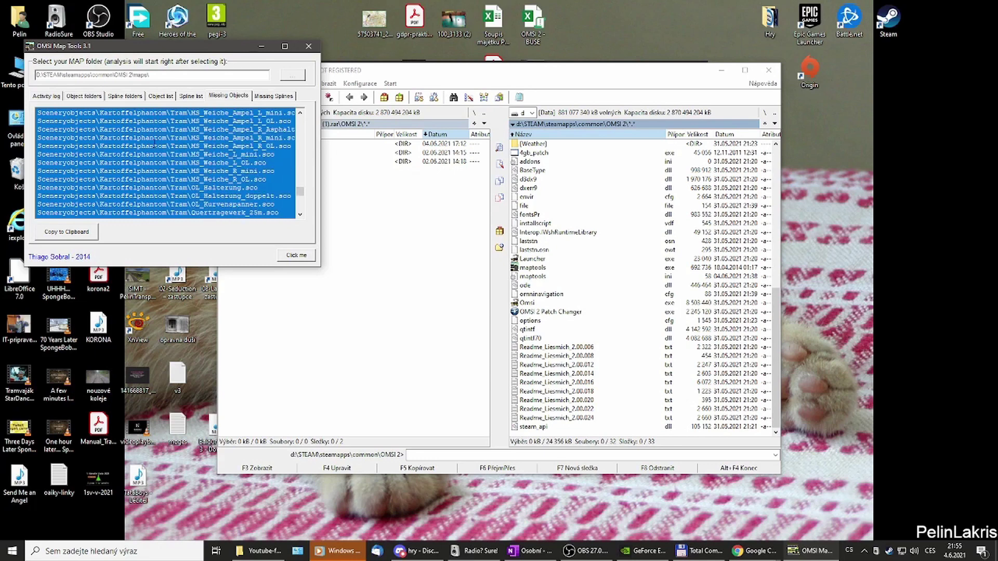
scroll(154, 142, down, 1)
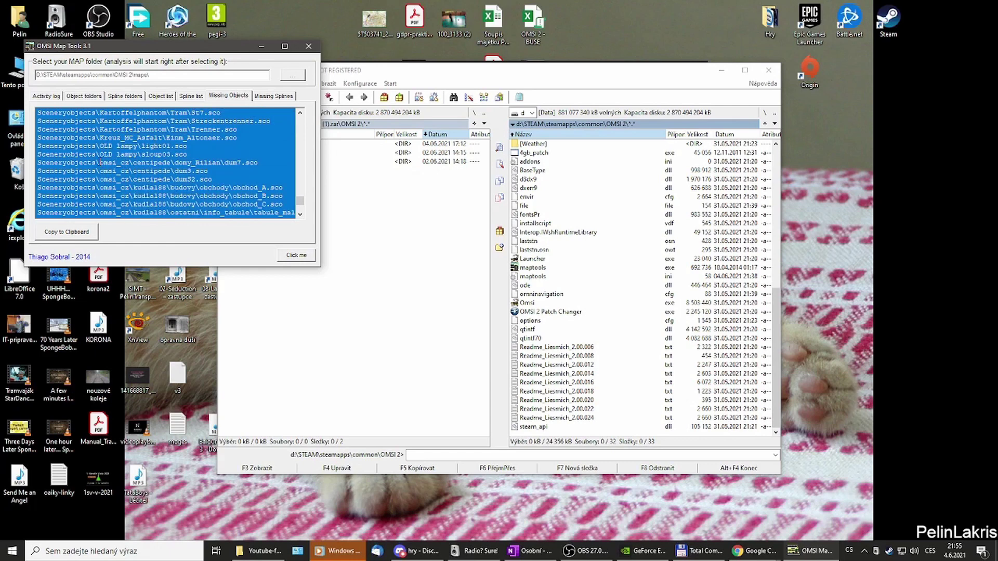
scroll(119, 166, down, 1)
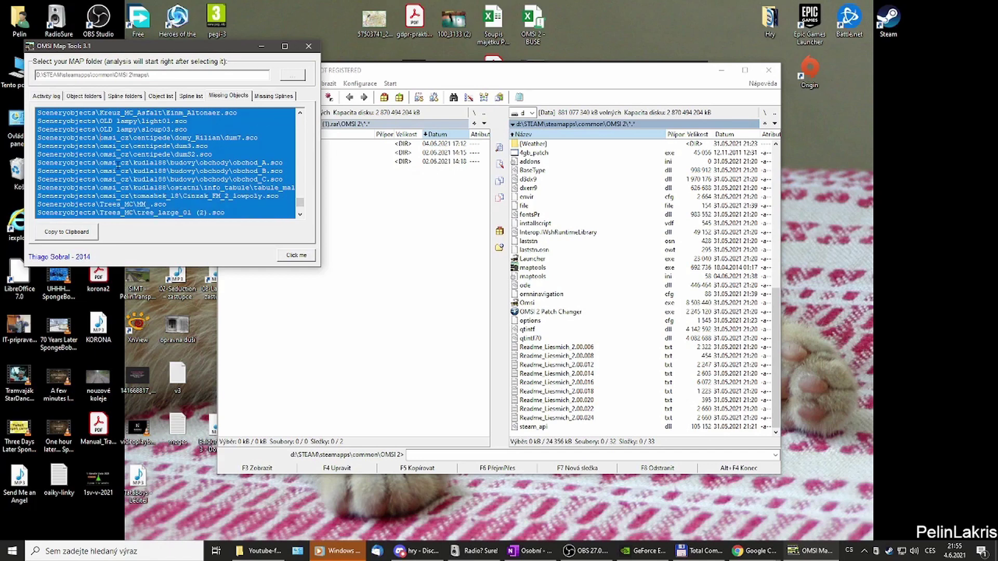
scroll(118, 165, down, 2)
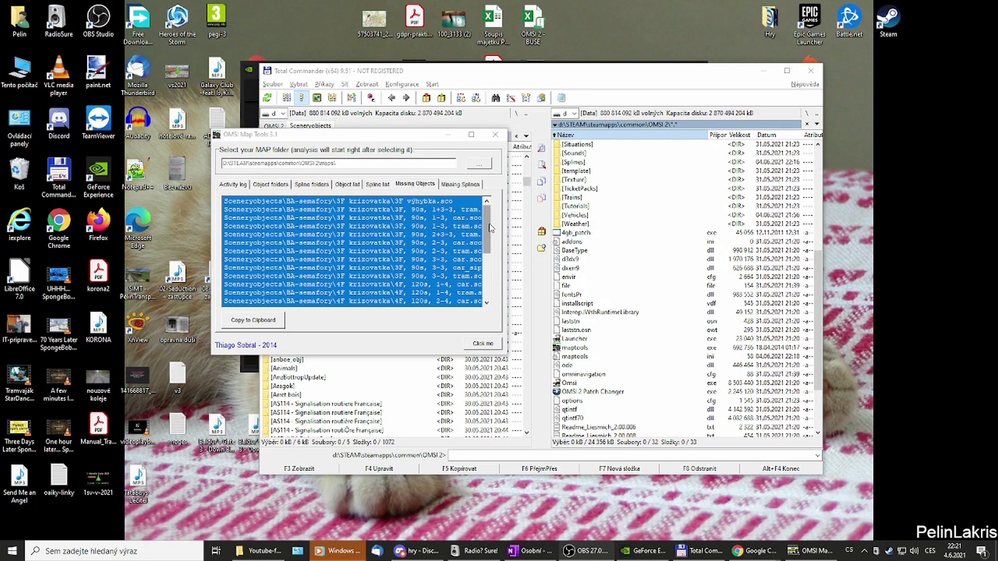
Check the remaining missing objects and missing splines in OMSI Map Tools.
mouse_move(491, 227)
mouse_down()
mouse_move(487, 269)
mouse_move(494, 212)
mouse_up()
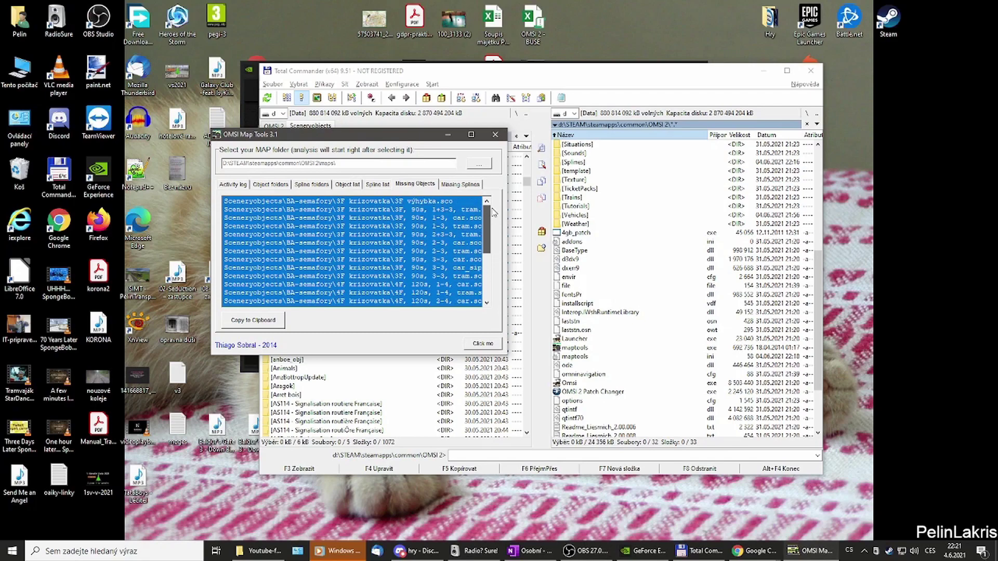
click(483, 276)
click(451, 184)
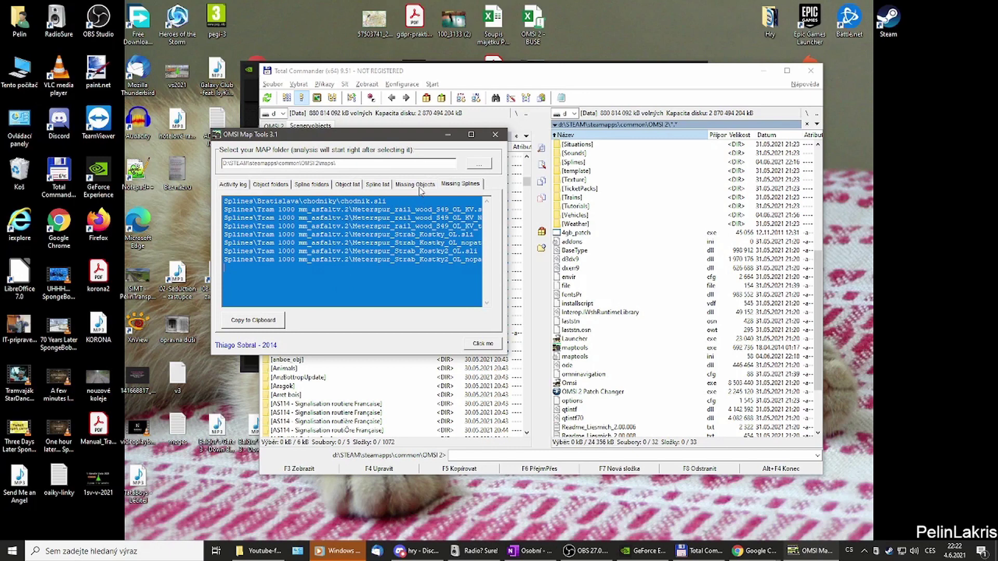
click(419, 189)
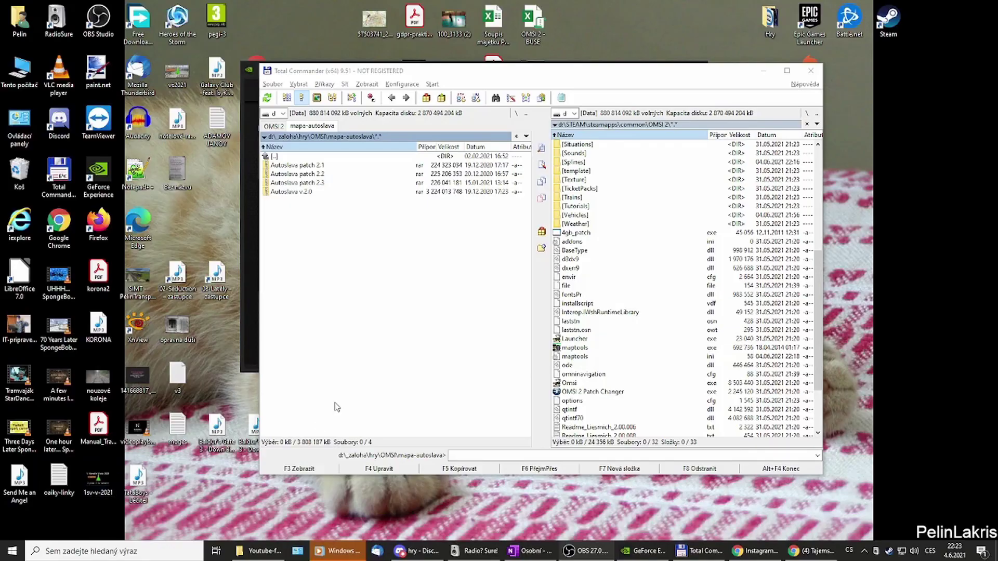
Open the Autoslava v.2.0 archive in the mapa-autoslava folder in Total Commander.
click(348, 388)
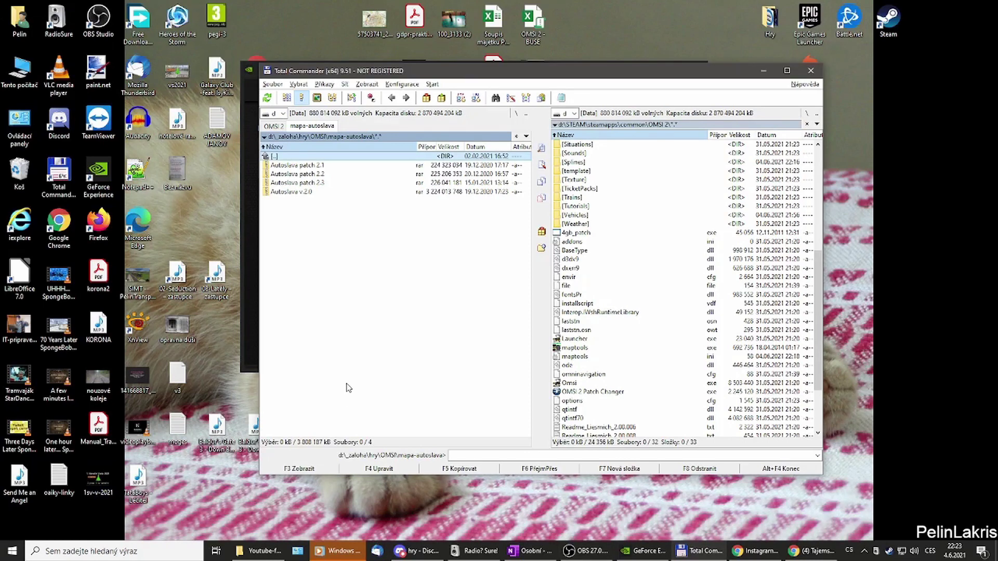
key(End)
key(Return)
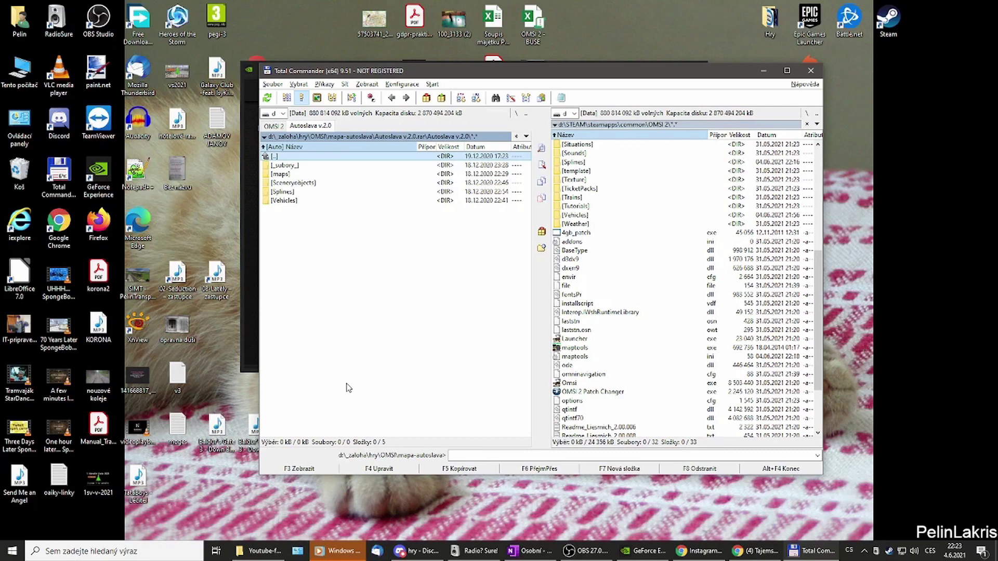
Extract the maps, Sceneryobjects, Splines and Vehicles folders into the OMSI 2 folder in the background, skipping all existing files.
key(Down)
key(Down)
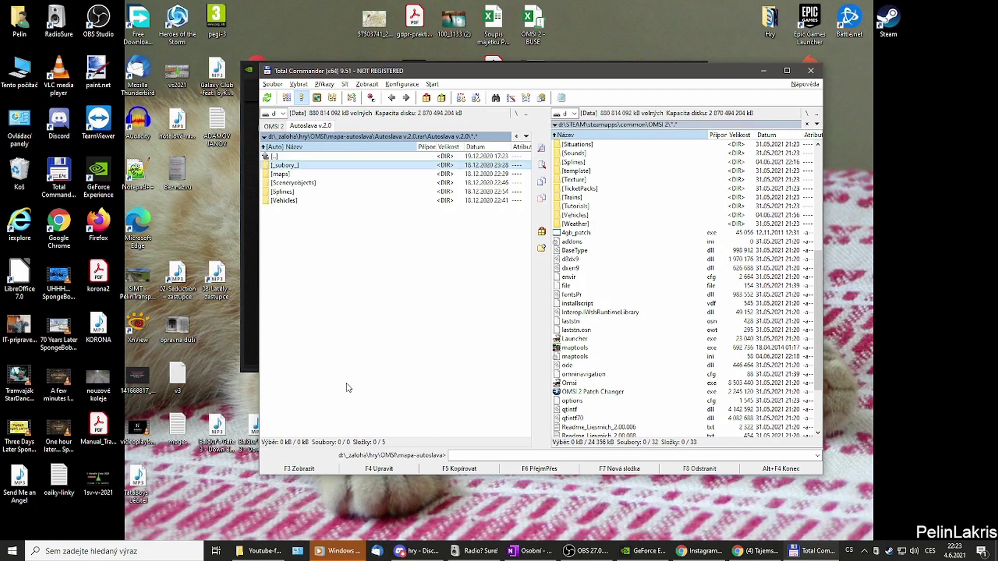
key(Insert)
key(Insert)
key(Insert)
key(Insert)
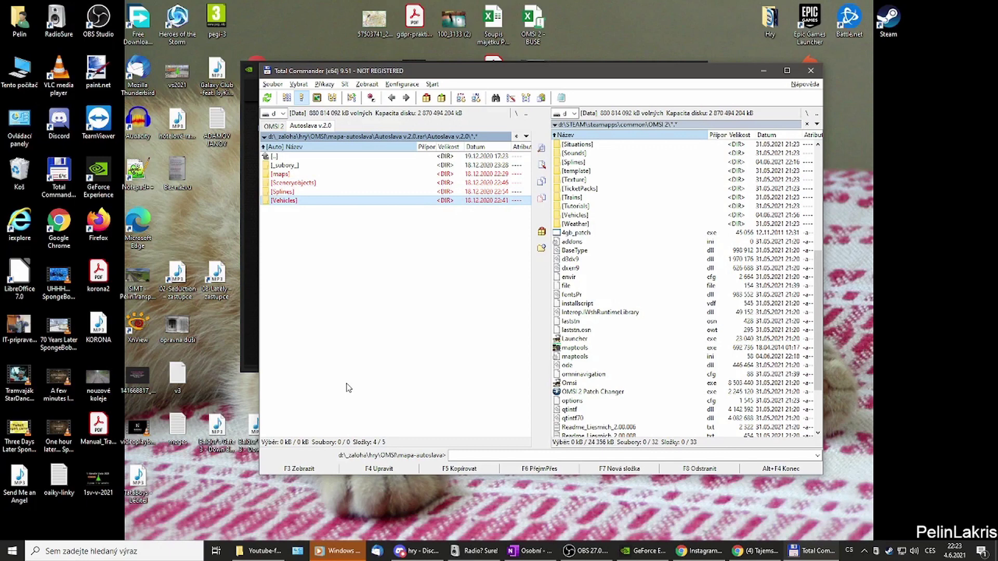
key(F5)
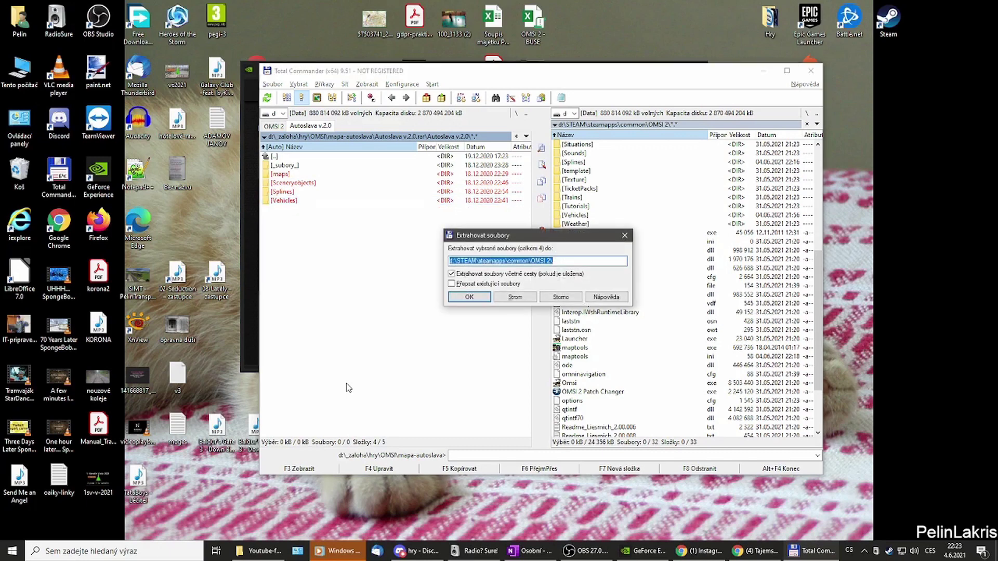
key(Return)
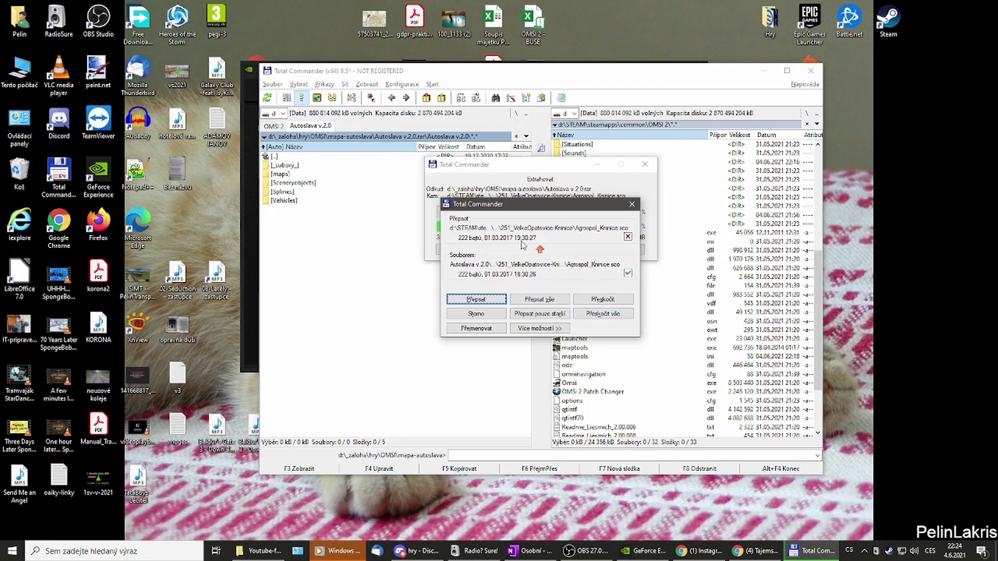
click(601, 315)
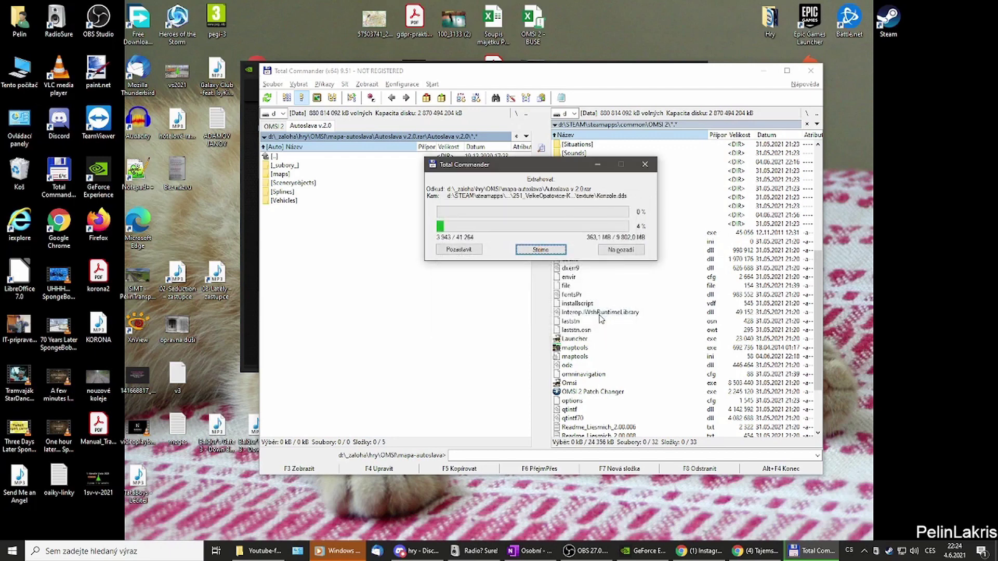
click(622, 250)
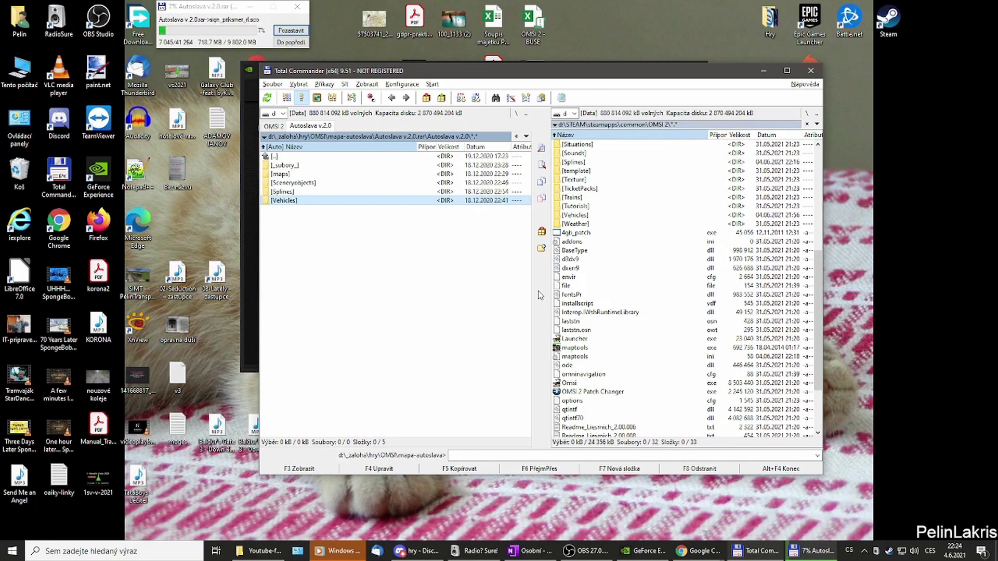
Leave the Autoslava v.2.0 archive and open the inner folder of the Autoslava patch 2.1 archive in mapa-autoslava.
key(Home)
key(Return)
key(Home)
key(Return)
key(Up)
key(Up)
key(Up)
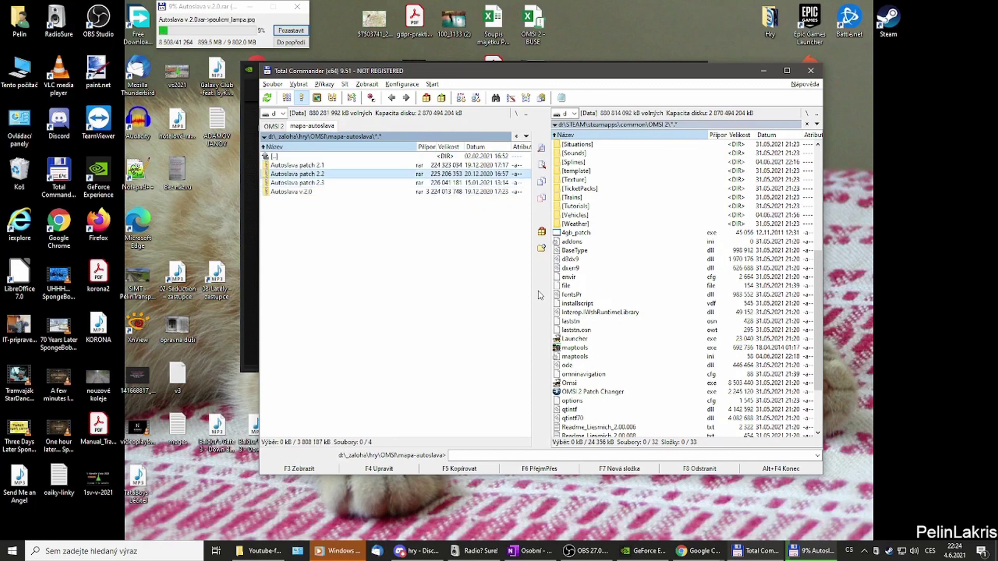
key(Return)
key(Down)
key(Return)
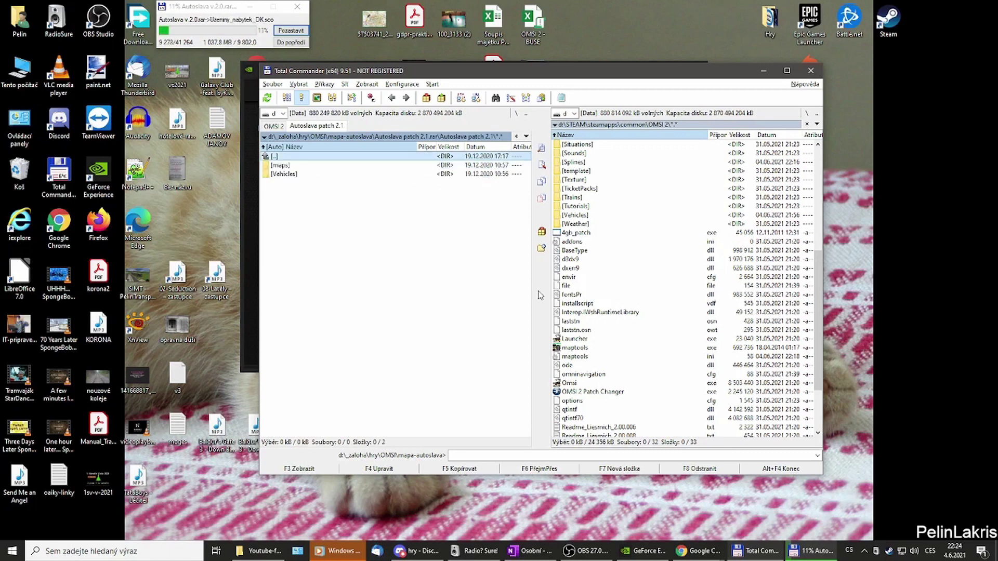
key(Down)
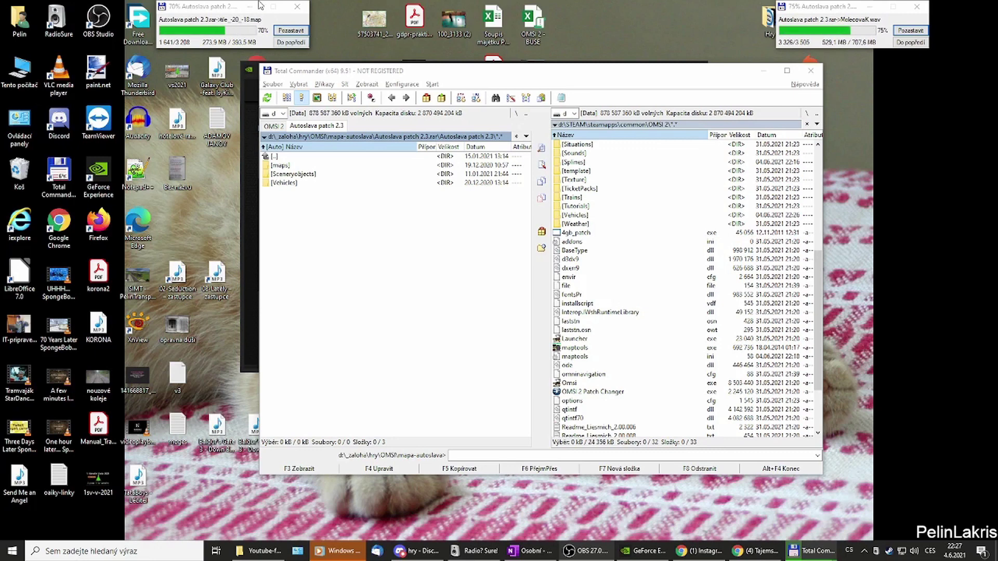
Launch OMSI Map Tools from the OMSI 2 folder and analyse the Autoslava map folder.
click(588, 349)
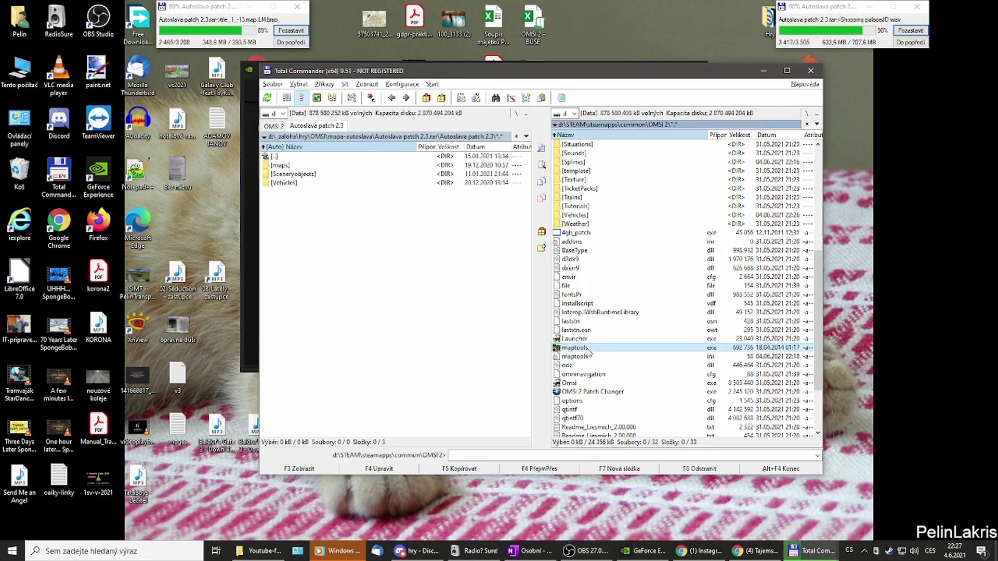
double_click(592, 348)
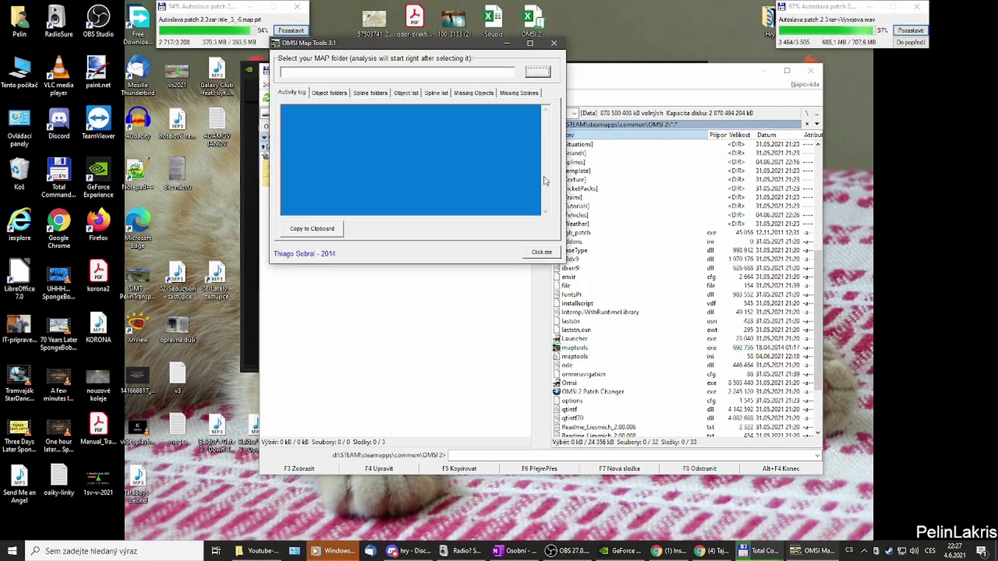
click(538, 72)
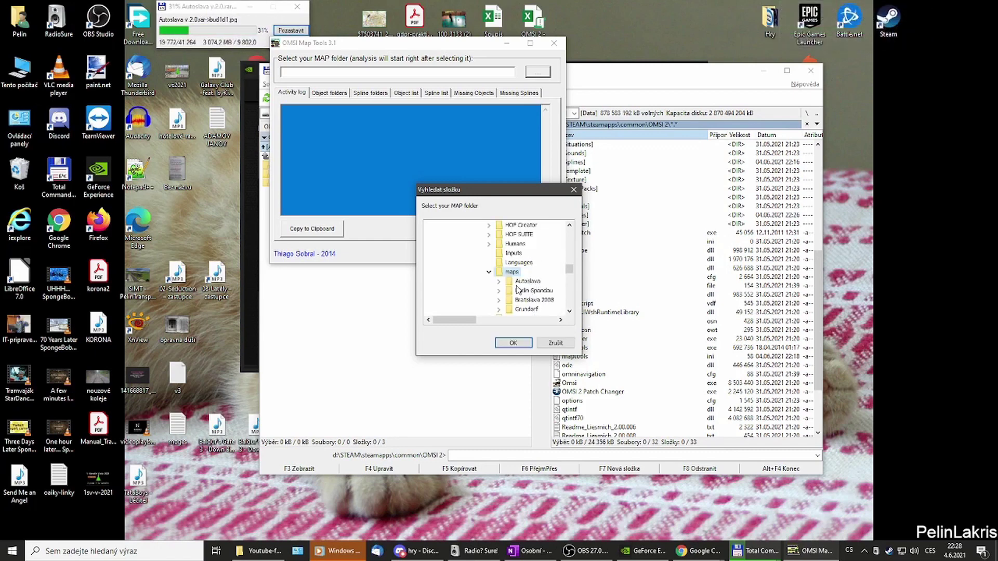
click(526, 281)
click(513, 344)
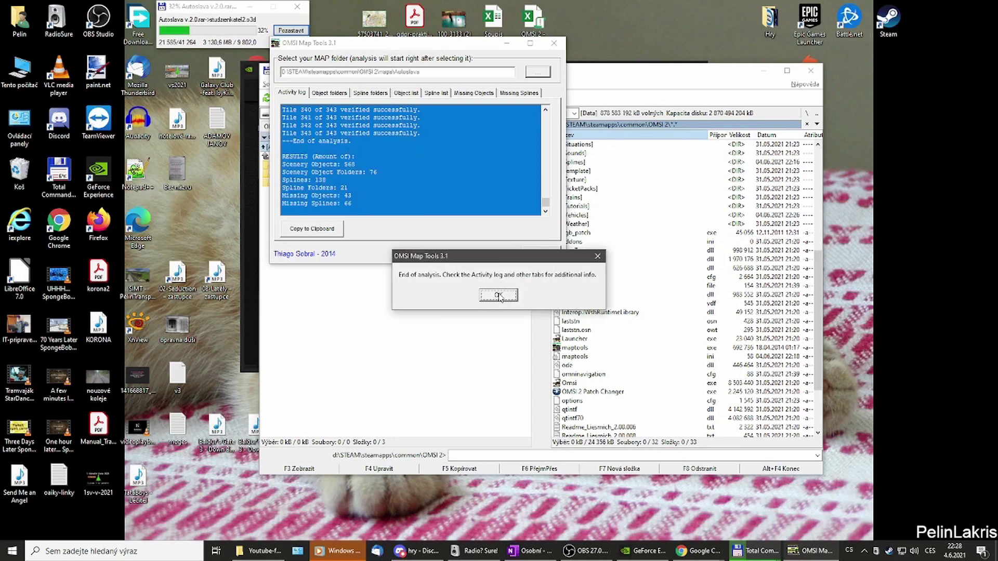
Close the end-of-analysis message and examine the list of missing objects for the Autoslava map.
click(499, 294)
click(473, 93)
scroll(411, 161, down, 3)
scroll(411, 162, down, 5)
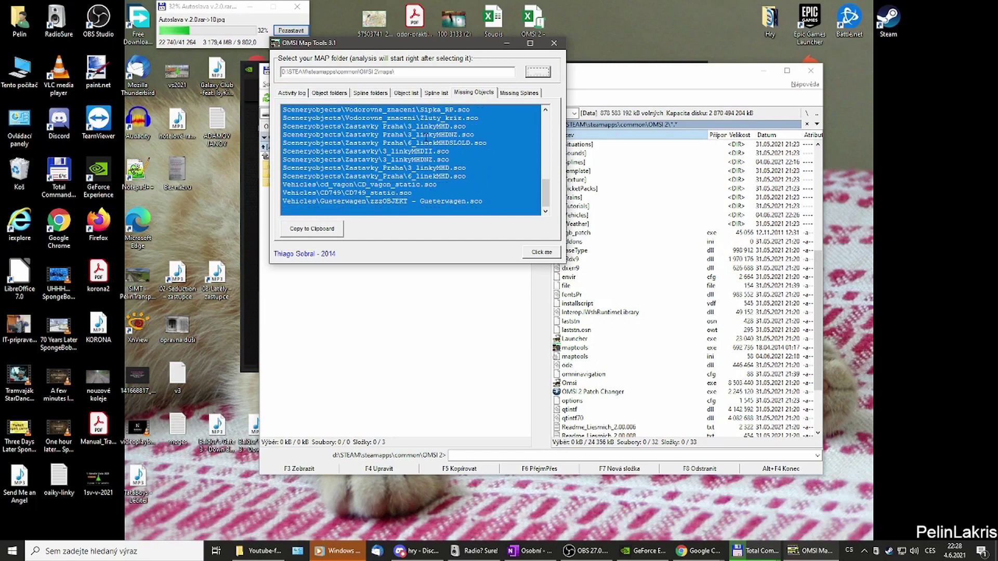
scroll(414, 151, up, 7)
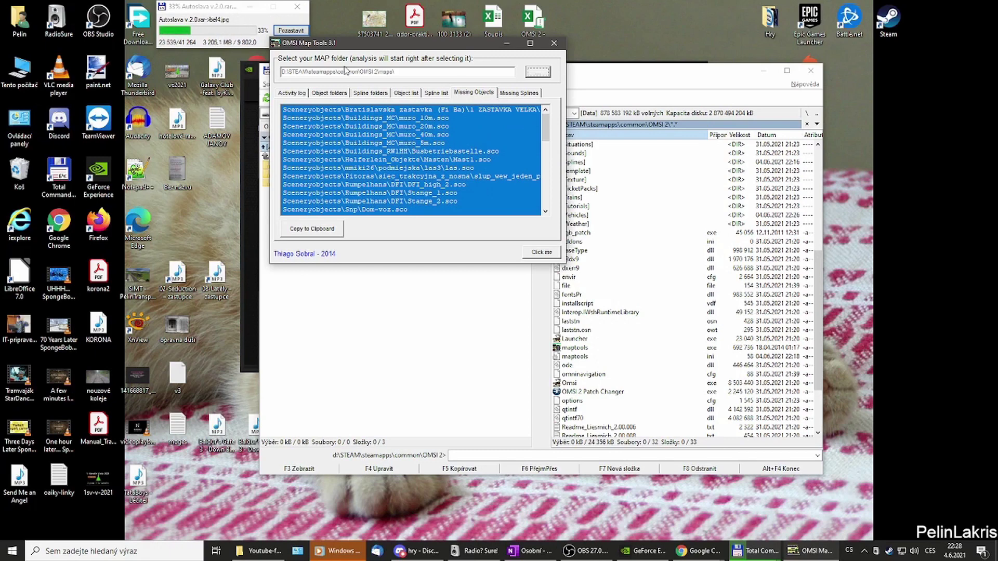
scroll(410, 158, down, 7)
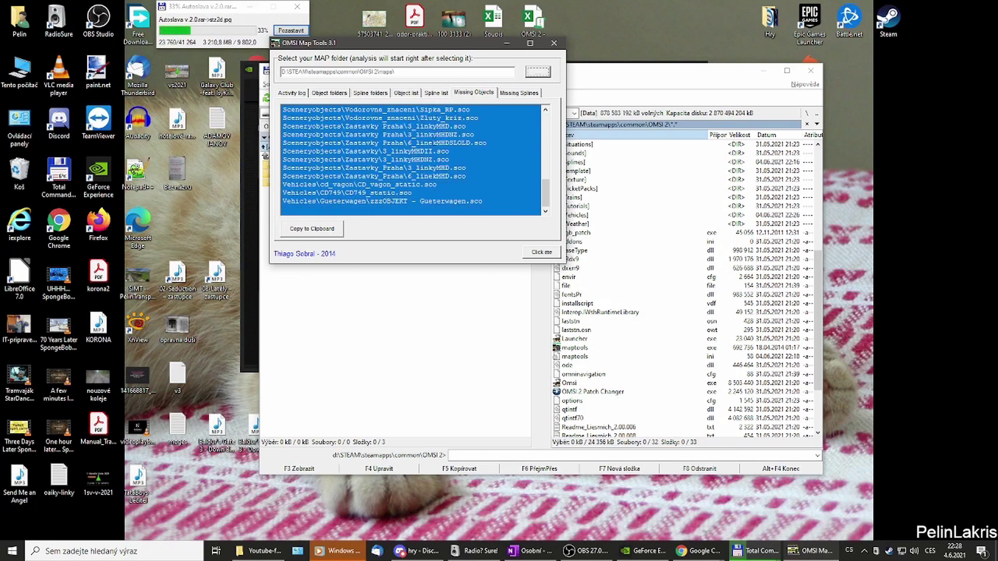
Examine the list of missing splines for the Autoslava map.
click(517, 93)
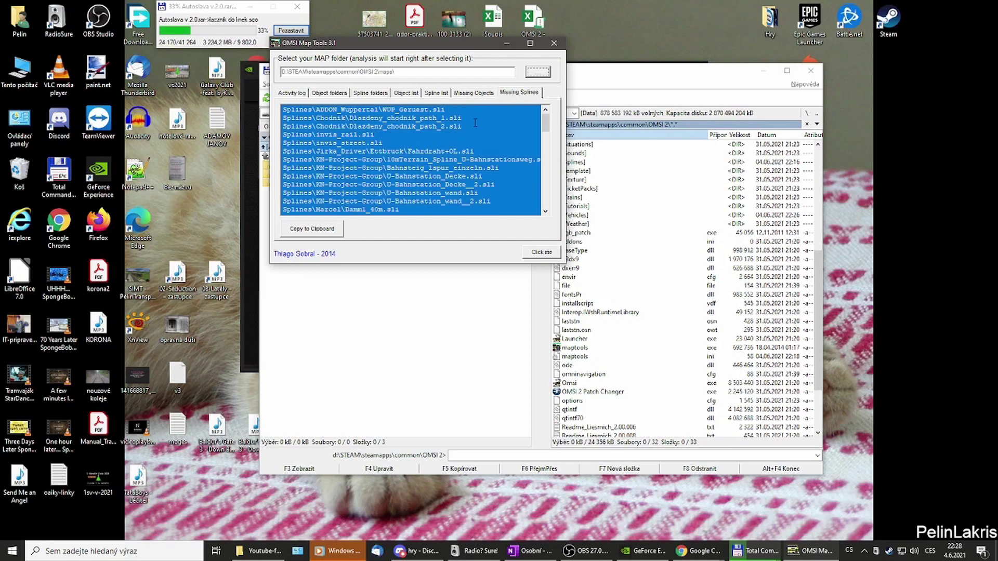
scroll(481, 117, down, 15)
scroll(459, 136, up, 3)
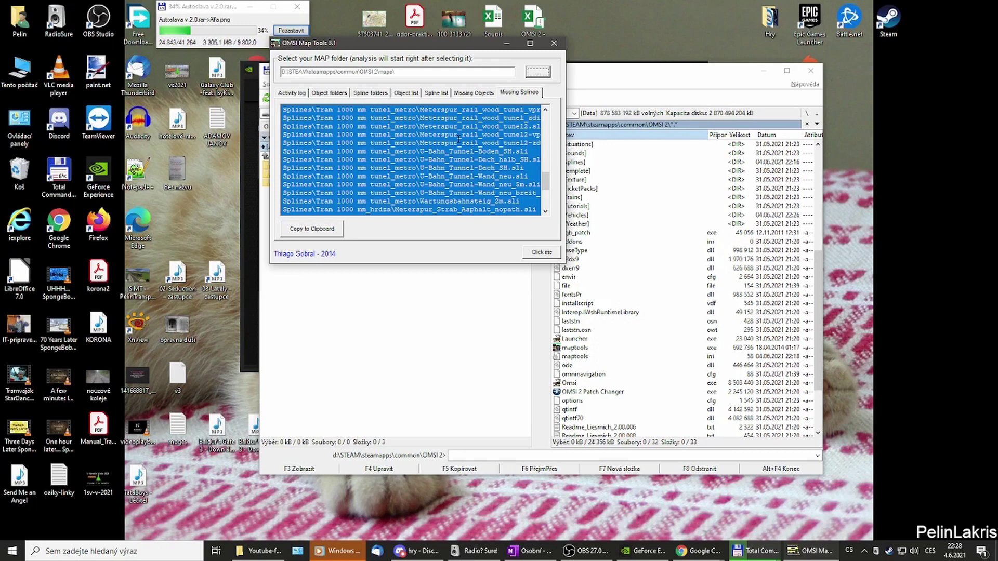
scroll(459, 137, up, 4)
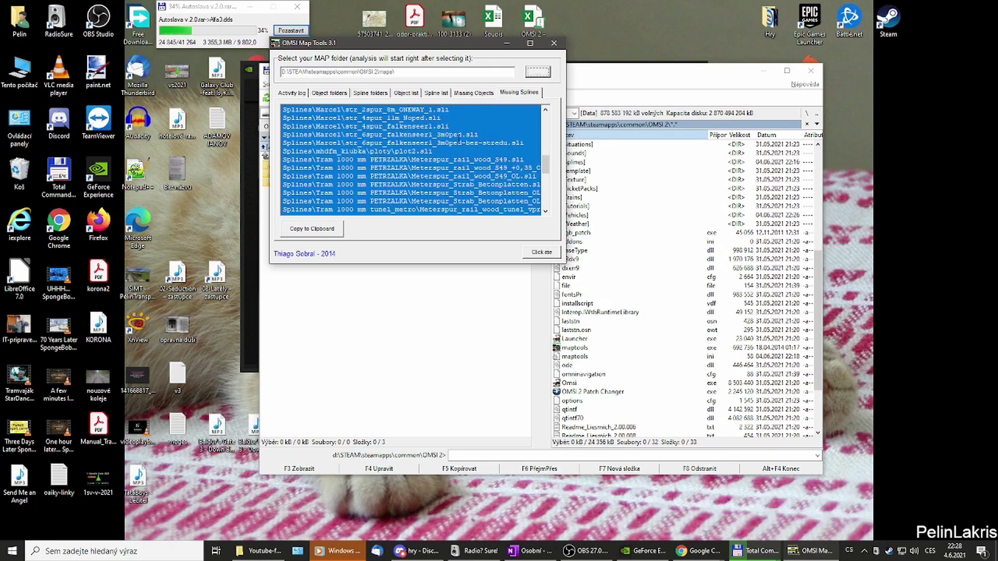
scroll(459, 139, up, 8)
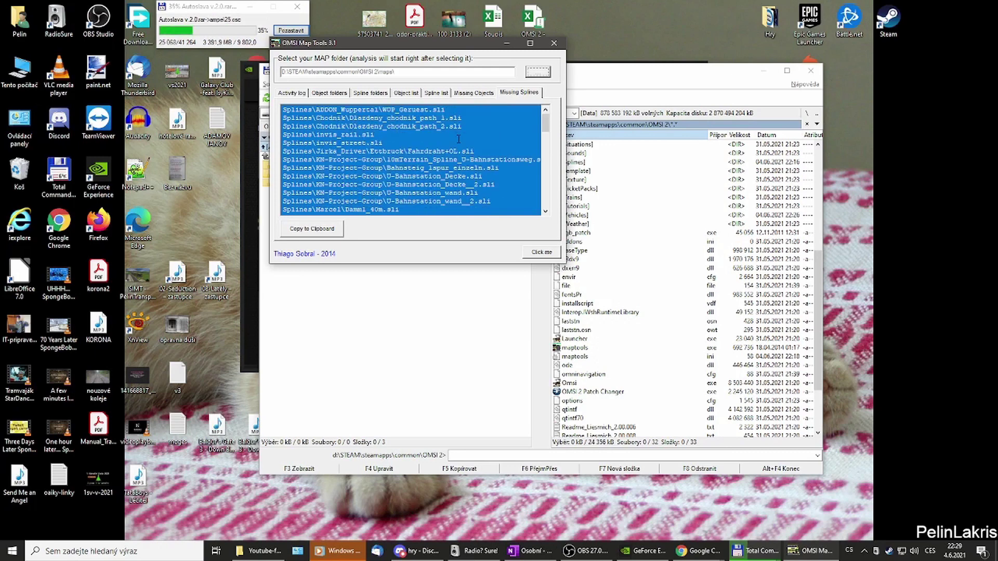
scroll(459, 139, down, 4)
scroll(459, 138, up, 4)
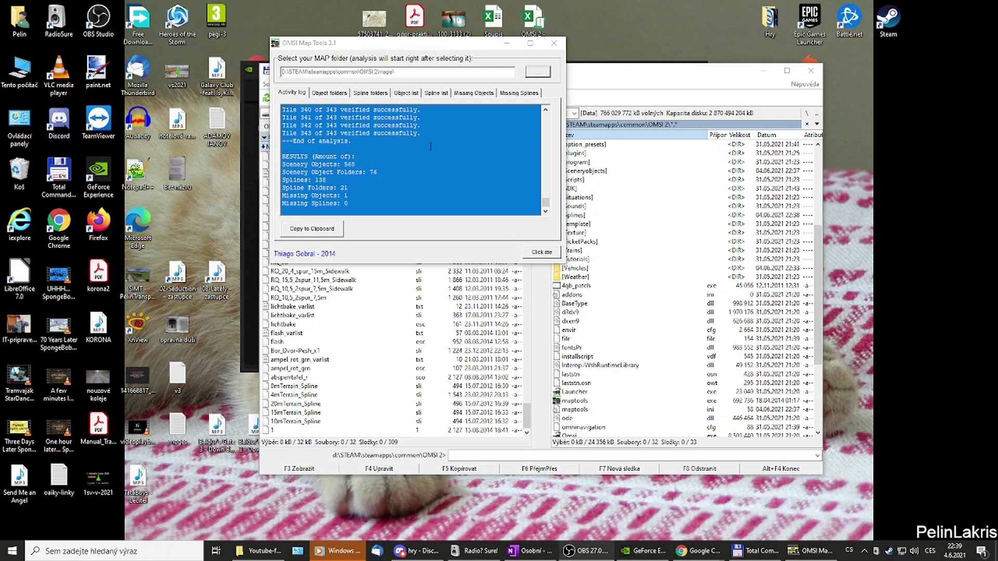
Check the repeated analysis of the Autoslava map for remaining missing objects and splines.
click(348, 196)
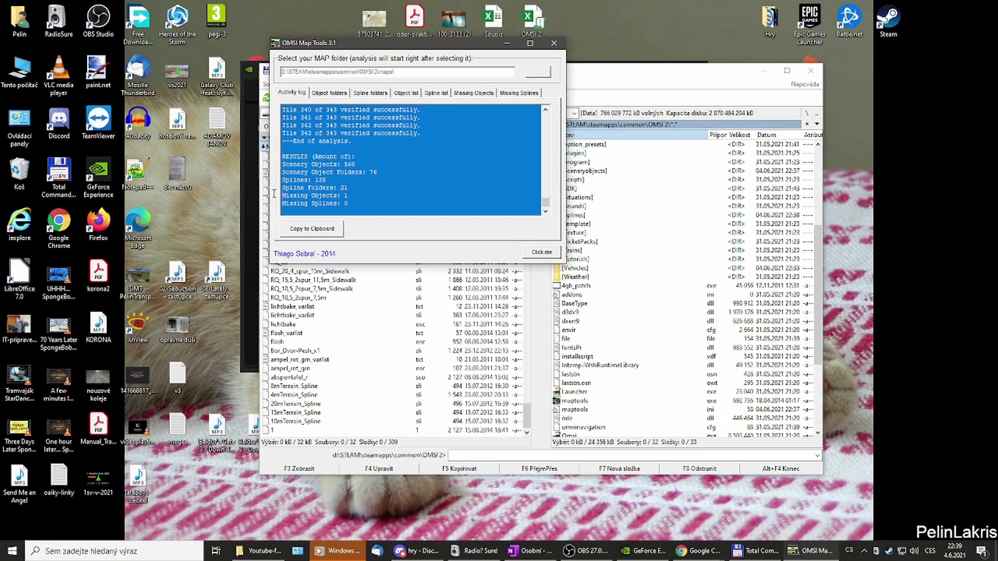
click(462, 93)
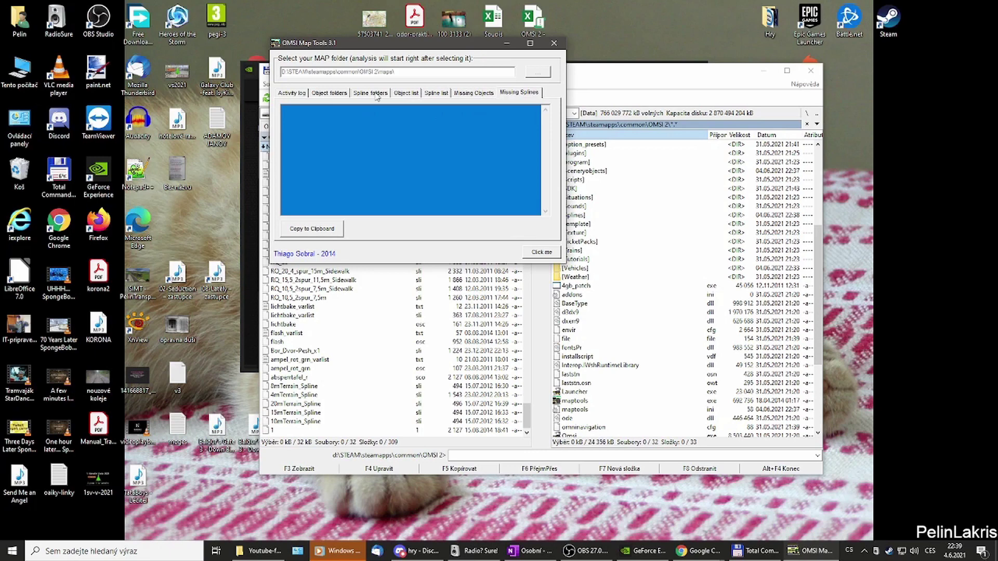
click(296, 95)
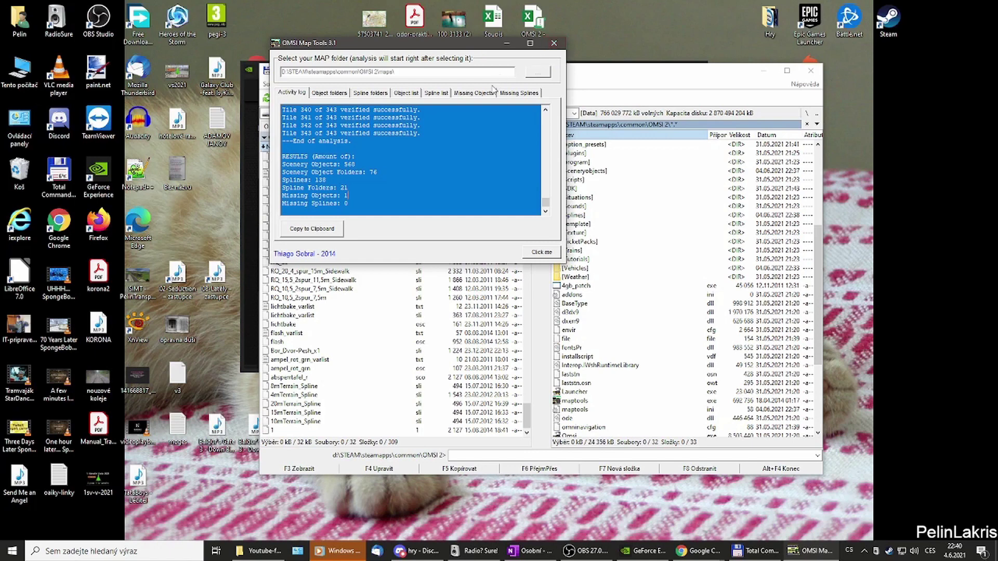
click(491, 93)
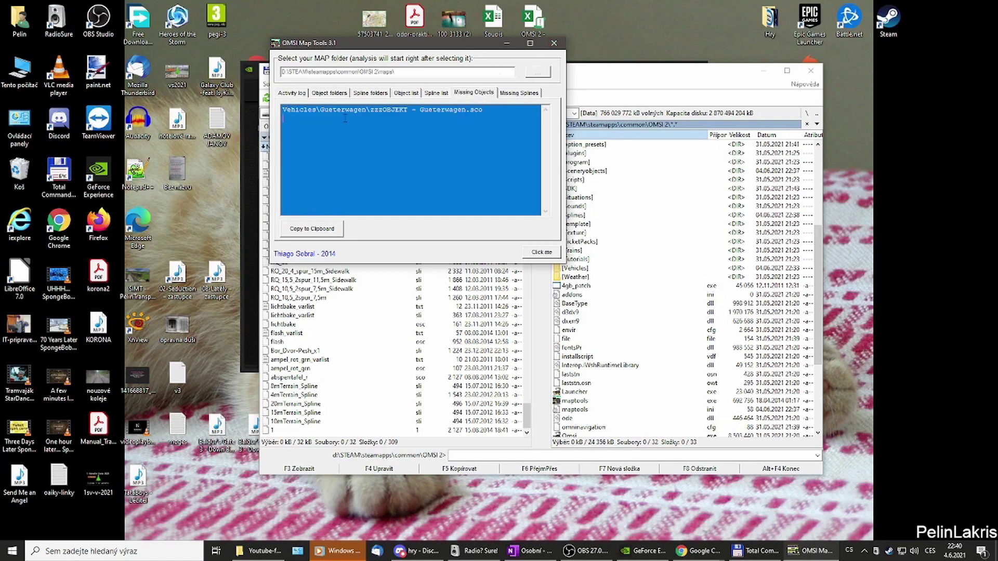
Place the OMSI Map Tools and Total Commander windows side by side and open the Vehicles folder of OMSI 2.x.
drag(470, 48, 200, 27)
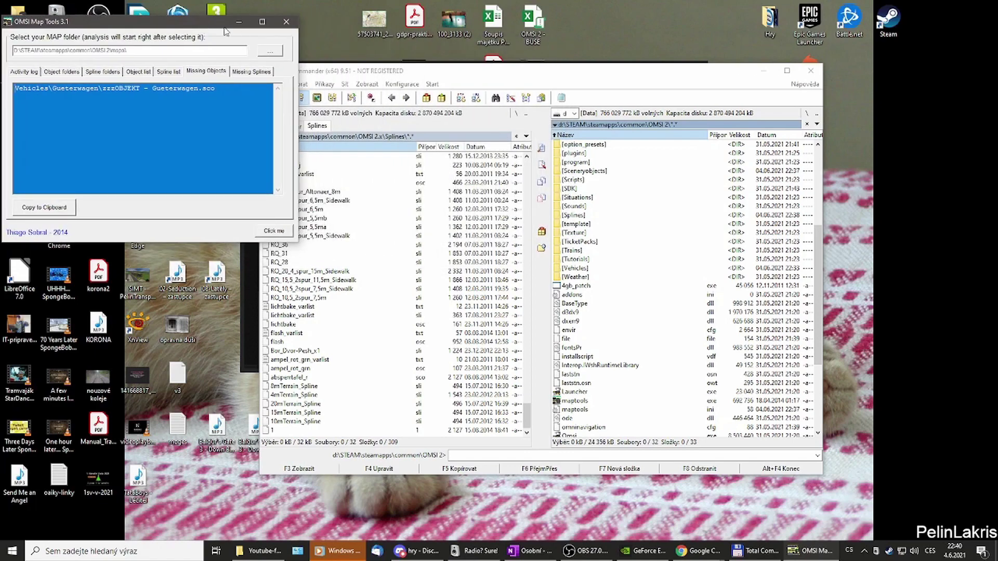
drag(491, 78, 526, 81)
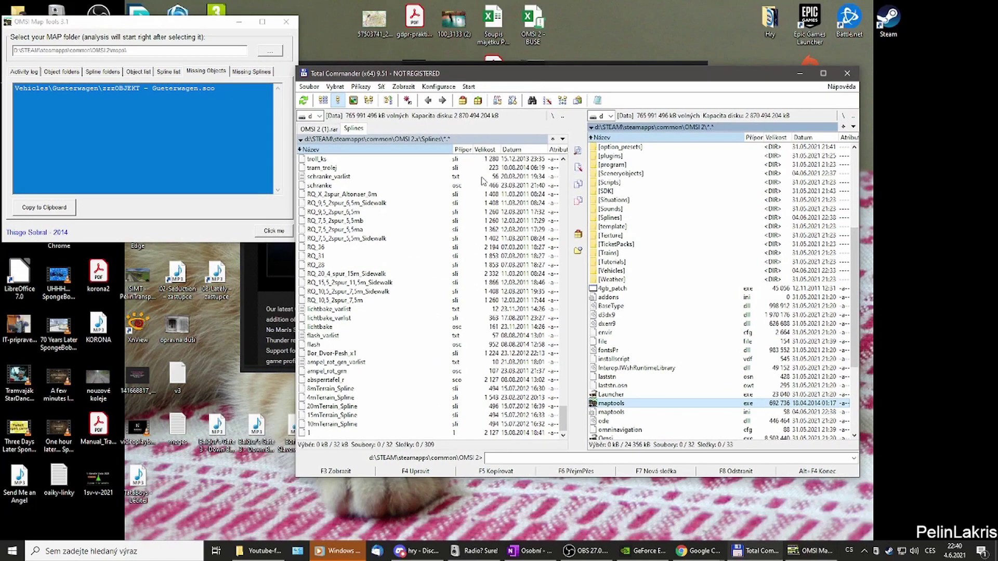
drag(563, 419, 564, 167)
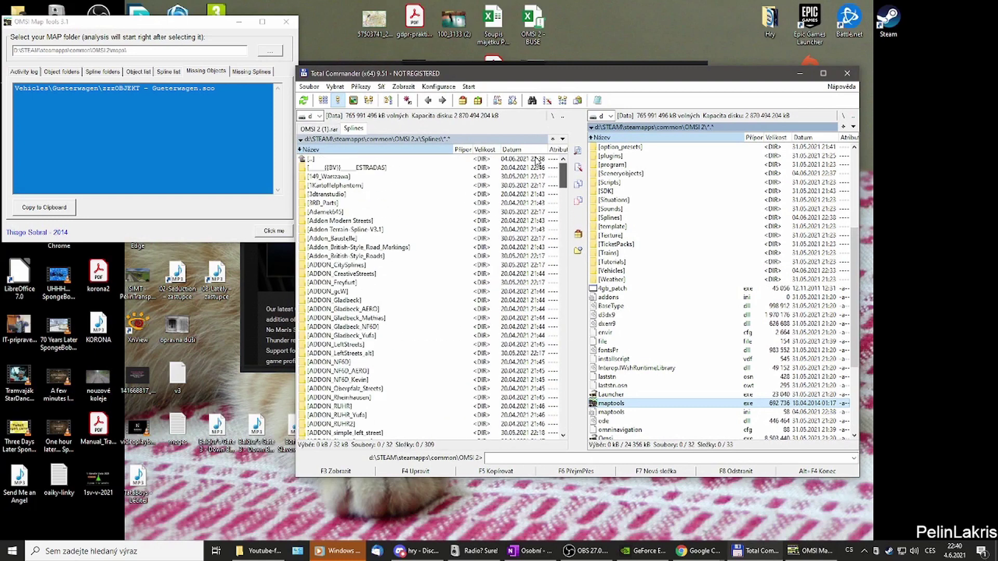
click(352, 162)
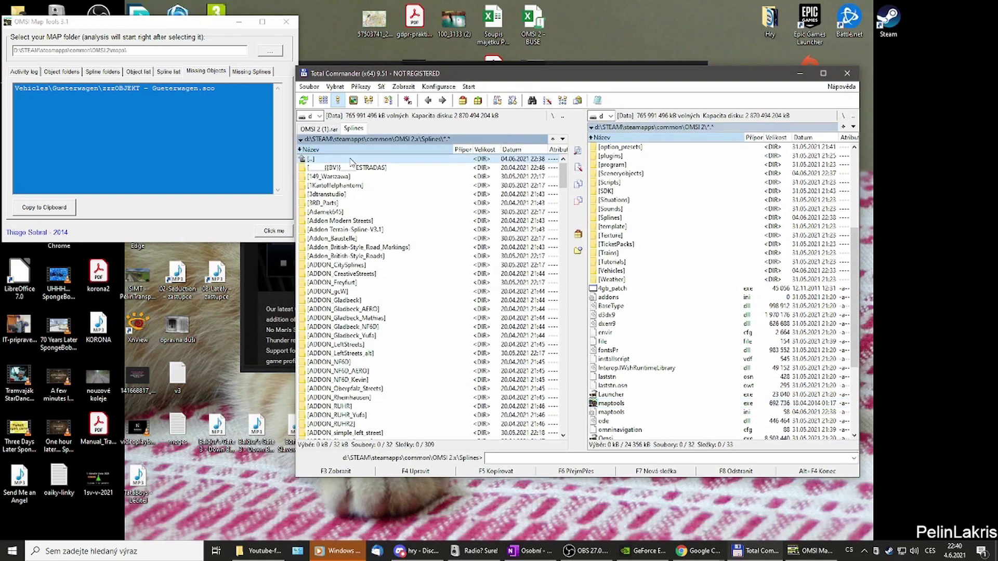
double_click(353, 162)
double_click(351, 255)
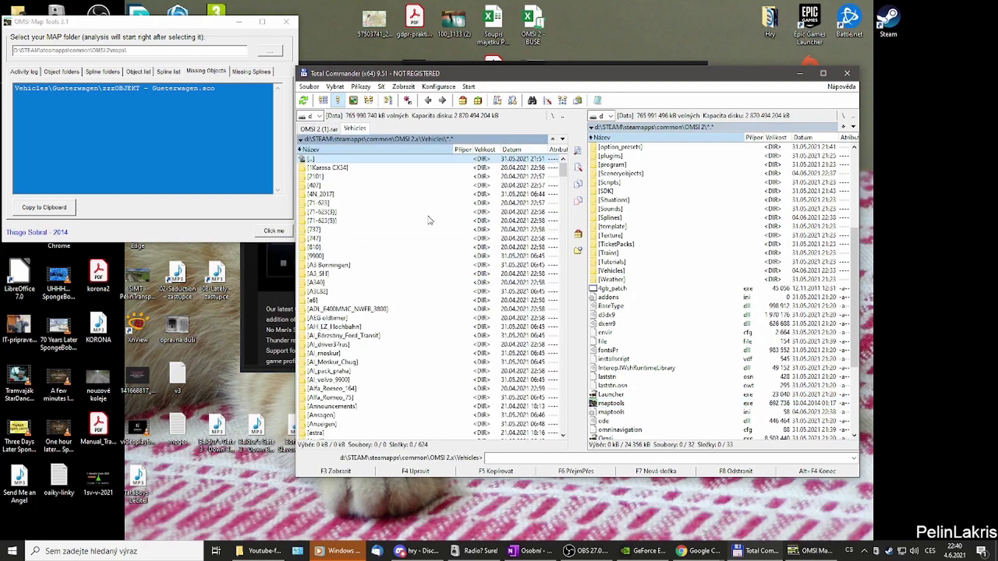
Look inside the Gueterwagen_KPH folder for the missing Gueterwagen object, then return to the Vehicles folder.
drag(565, 173, 562, 237)
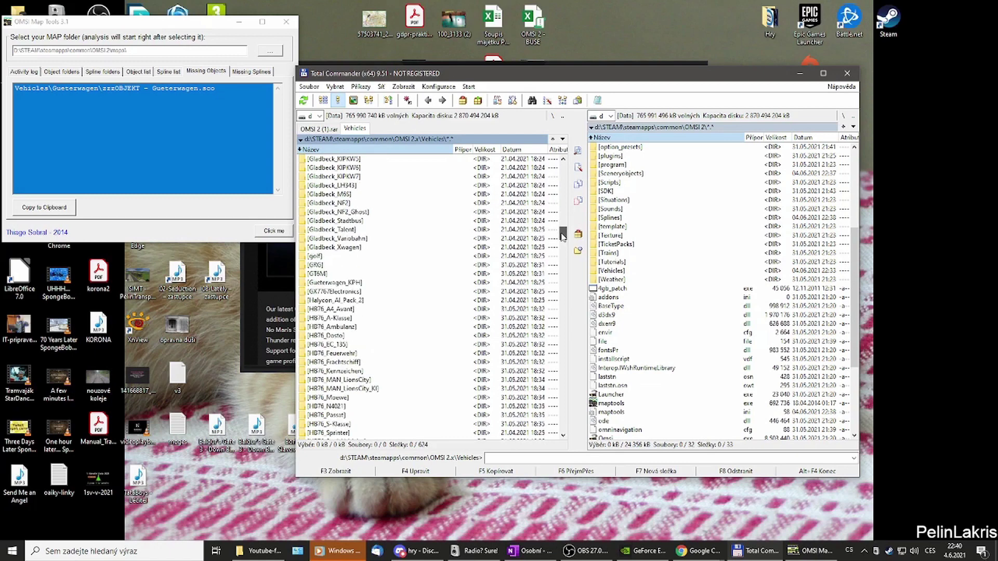
double_click(392, 283)
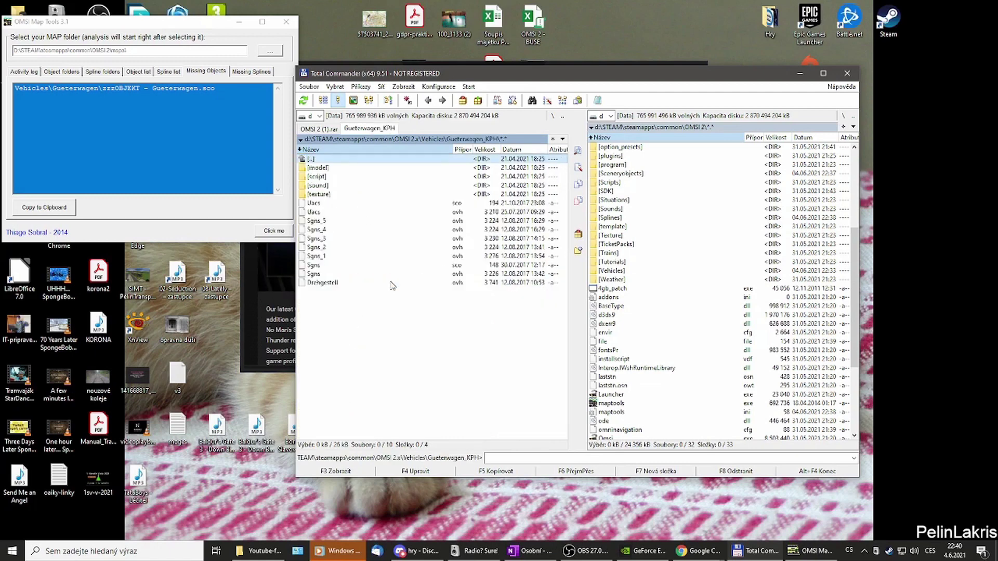
double_click(355, 161)
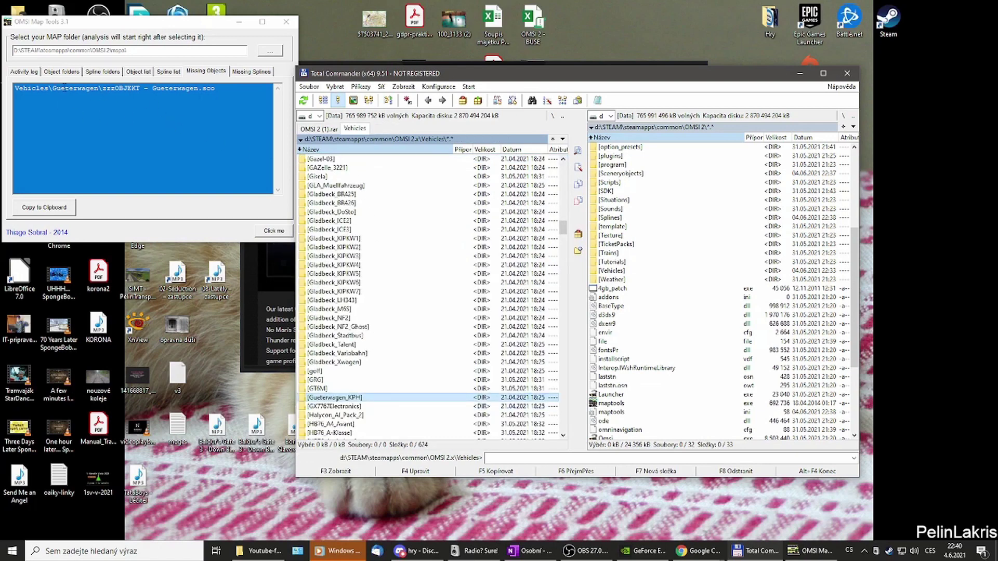